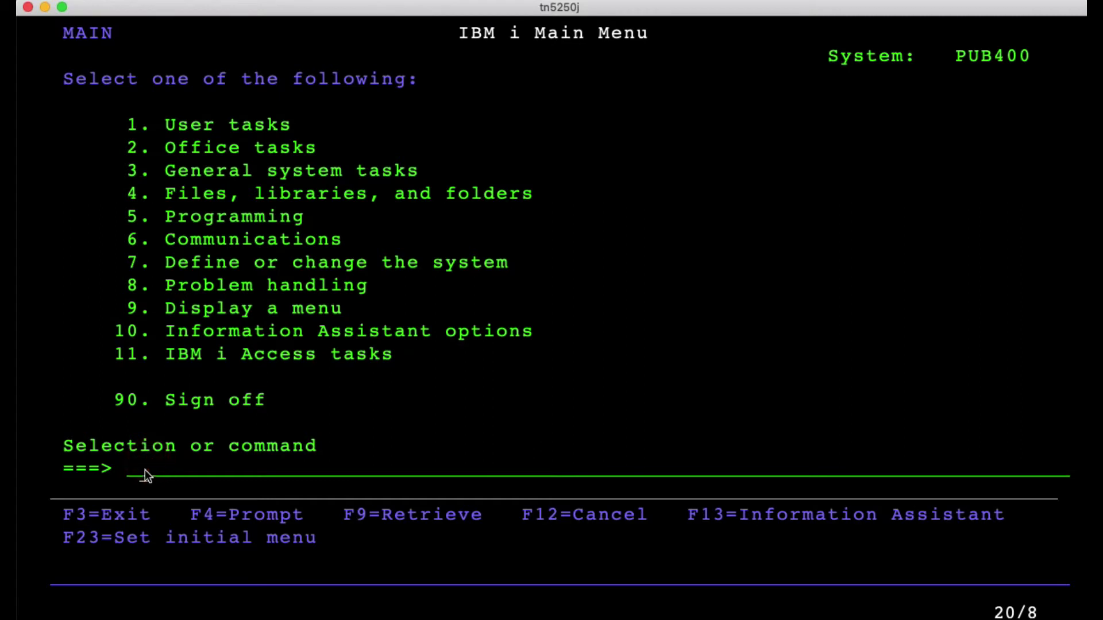
Run the WRKQRY command and start creating a new query
{"action": "left_click", "coordinate": [136, 477]}
{"action": "type", "text": "WRKQRY"}
{"action": "key", "text": "Return"}
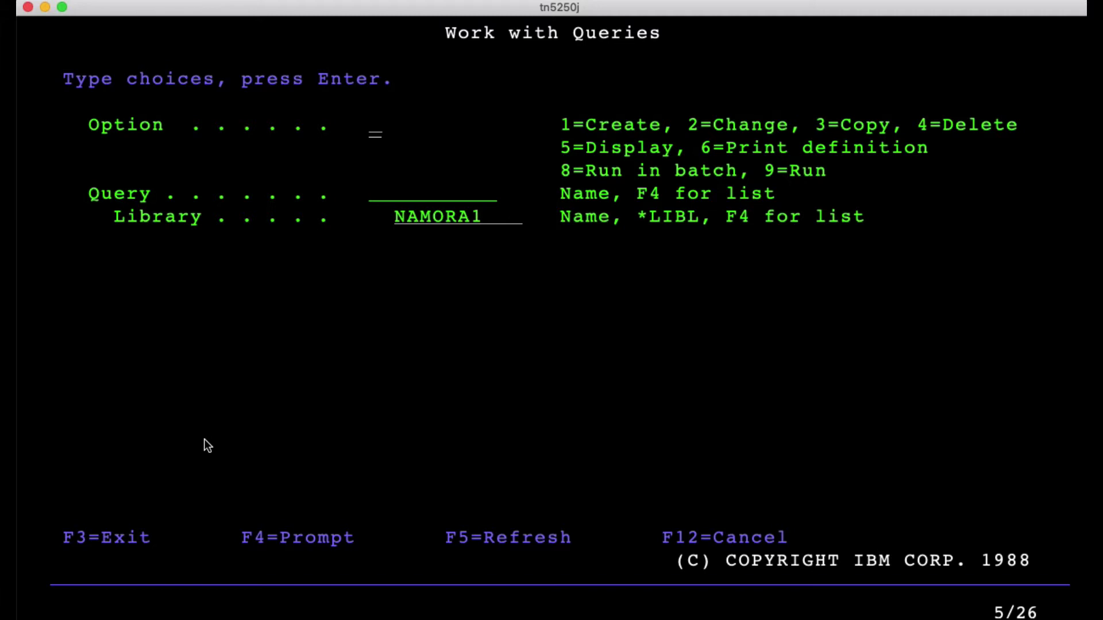
{"action": "type", "text": "1"}
{"action": "key", "text": "Return"}
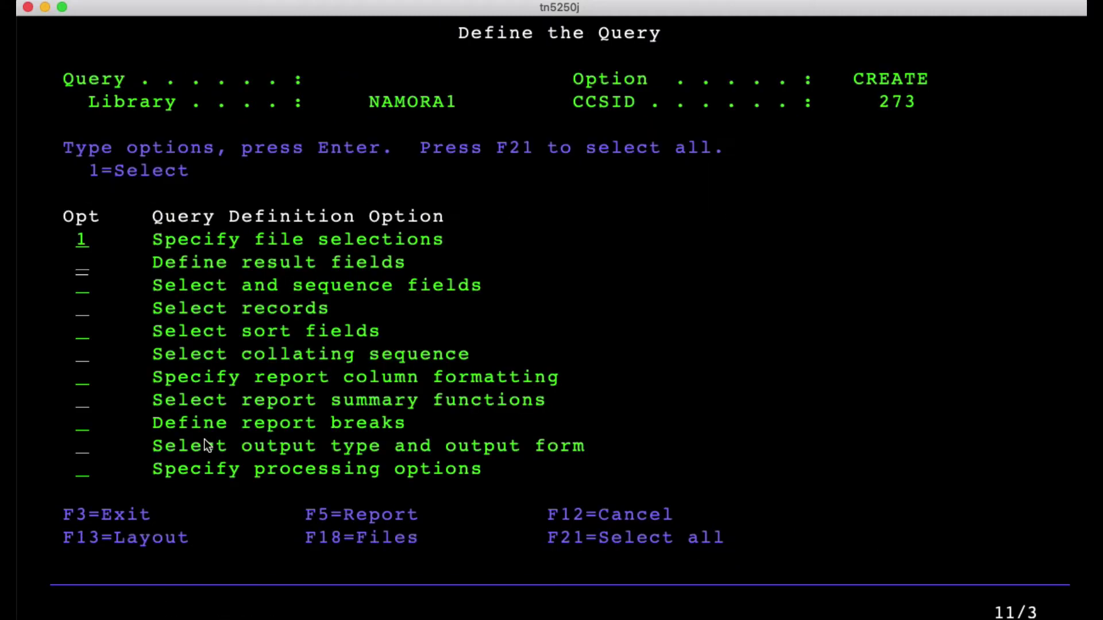
Specify ACCMP as the query's file and confirm the file selection
{"action": "key", "text": "Return"}
{"action": "type", "text": "ACC"}
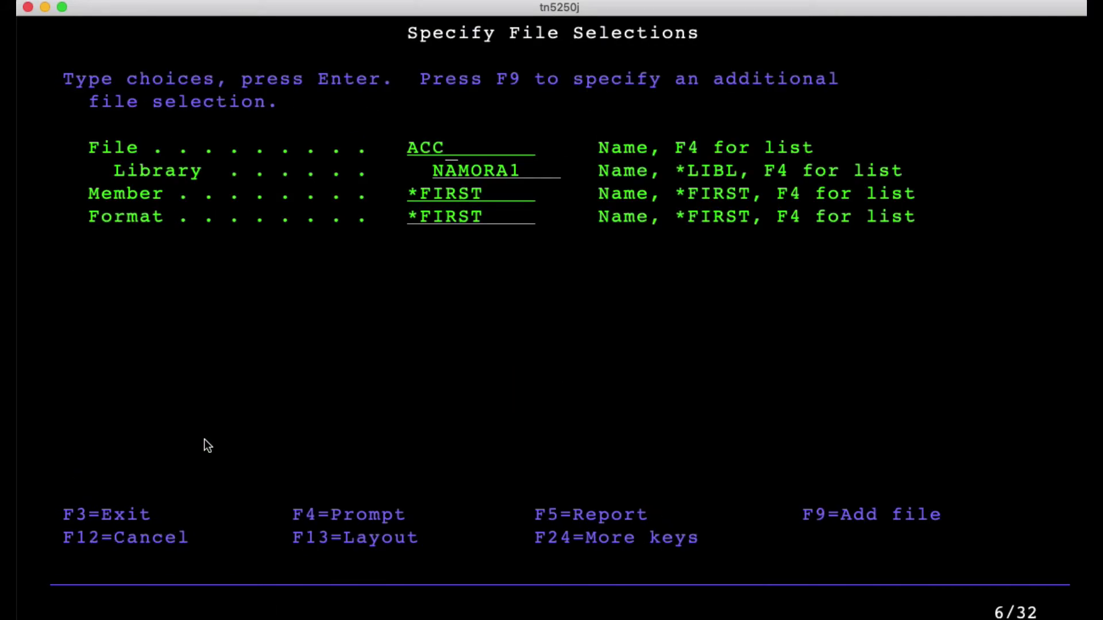
{"action": "type", "text": "MP"}
{"action": "key", "text": "Return"}
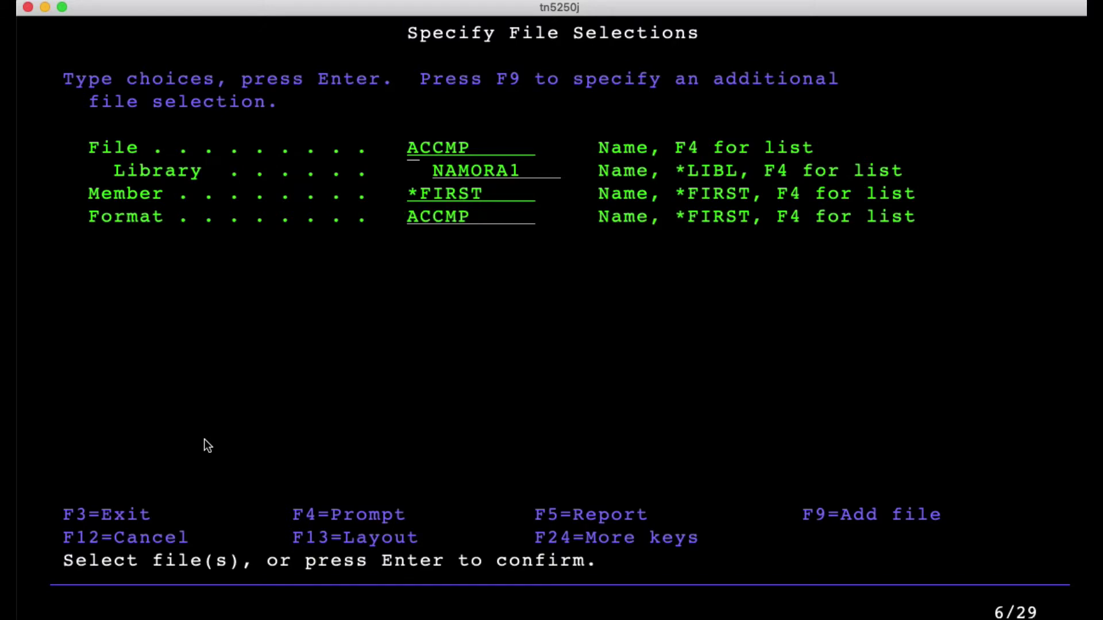
{"action": "key", "text": "Return"}
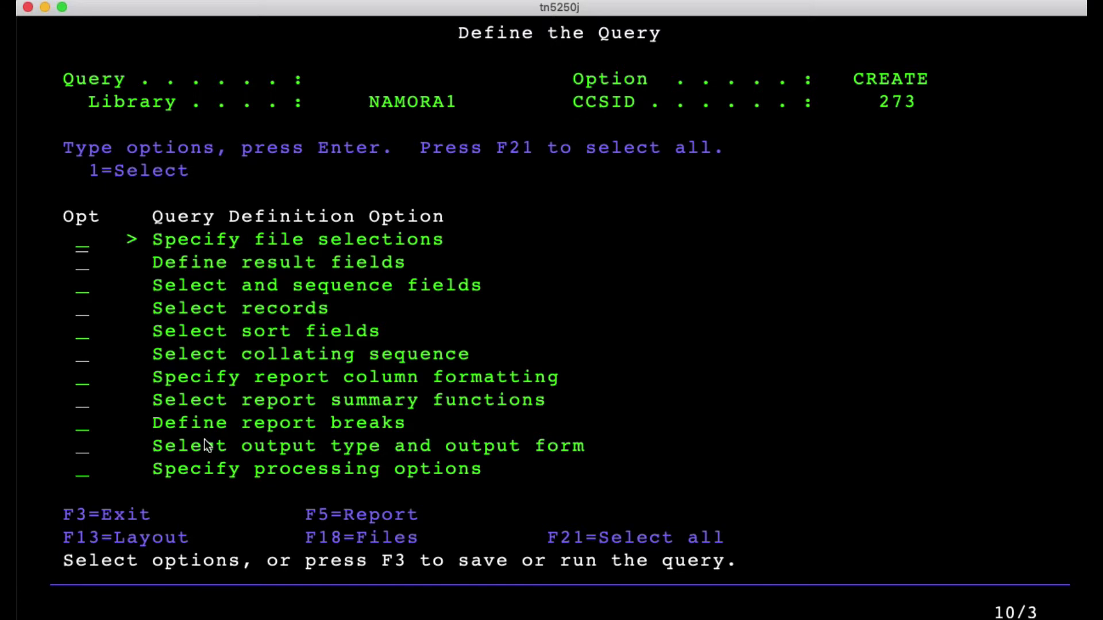
Preview the query report and examine which ACCNO values share the same CUSID
{"action": "key", "text": "Down"}
{"action": "key", "text": "Down"}
{"action": "key", "text": "Down"}
{"action": "key", "text": "F5"}
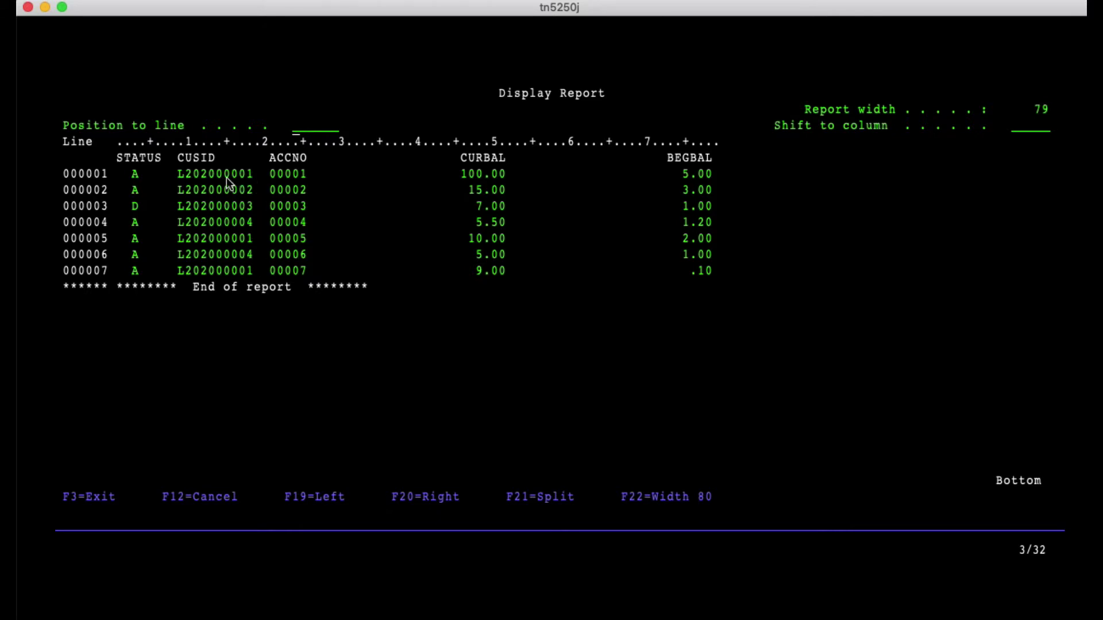
{"action": "left_click_drag", "start_coordinate": [224, 174], "coordinate": [246, 180]}
{"action": "left_click_drag", "start_coordinate": [220, 239], "coordinate": [249, 270]}
{"action": "left_click", "coordinate": [302, 177]}
{"action": "left_click", "coordinate": [294, 236]}
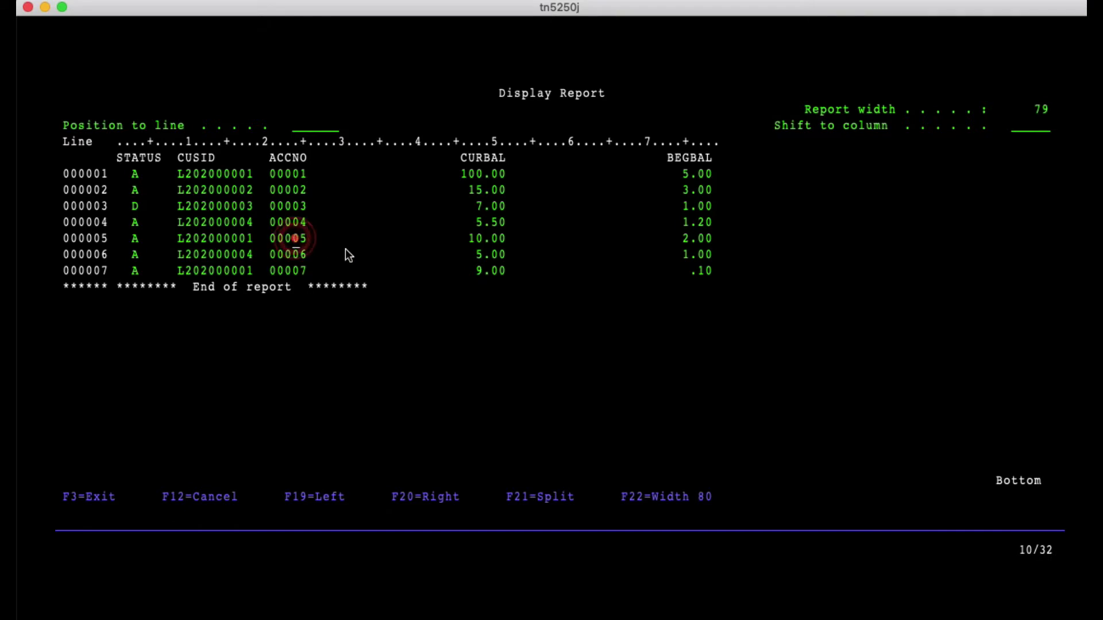
{"action": "left_click", "coordinate": [297, 271]}
{"action": "left_click", "coordinate": [248, 222]}
{"action": "left_click_drag", "start_coordinate": [210, 217], "coordinate": [311, 223]}
{"action": "left_click_drag", "start_coordinate": [227, 254], "coordinate": [308, 253]}
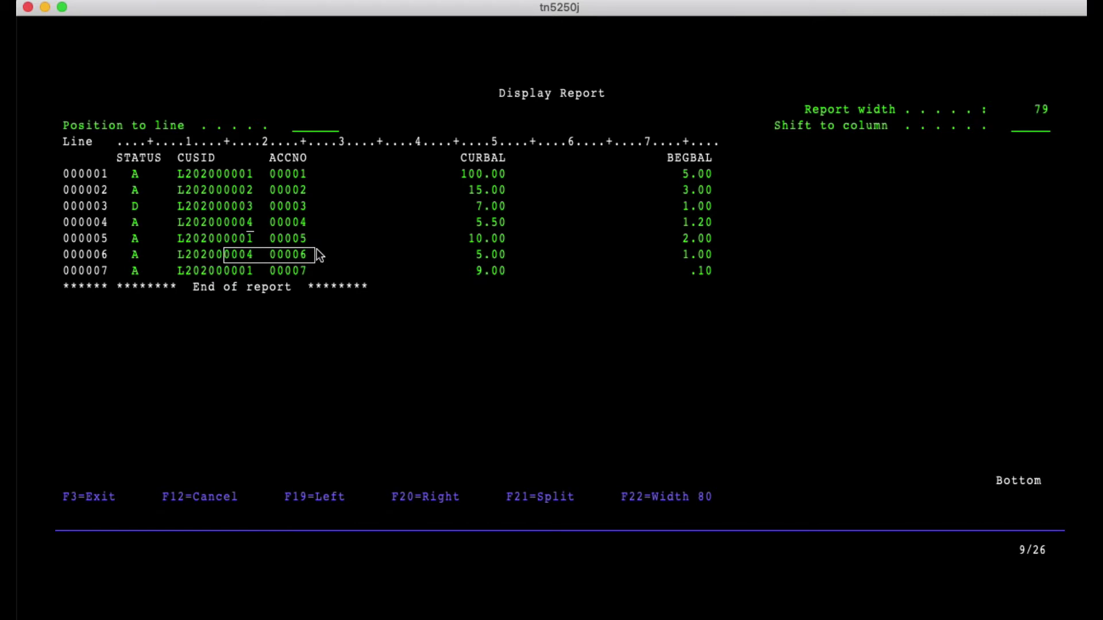
{"action": "left_click", "coordinate": [324, 258]}
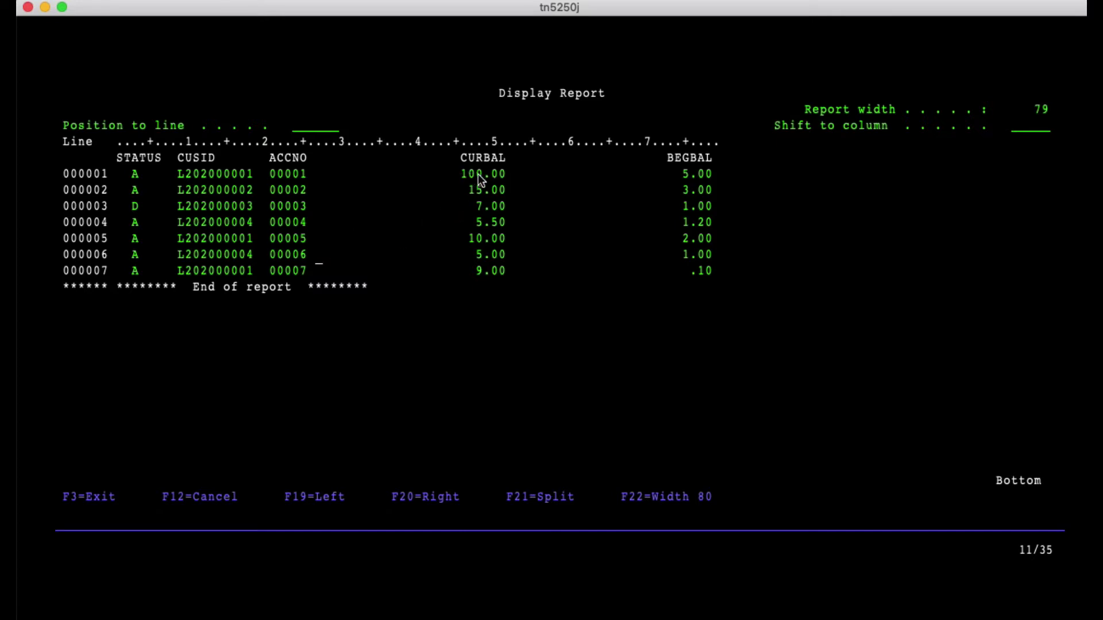
Examine the CURBAL and BEGBAL amounts across the accounts of the first listed customer, and close the report
{"action": "left_click_drag", "start_coordinate": [465, 163], "coordinate": [721, 278]}
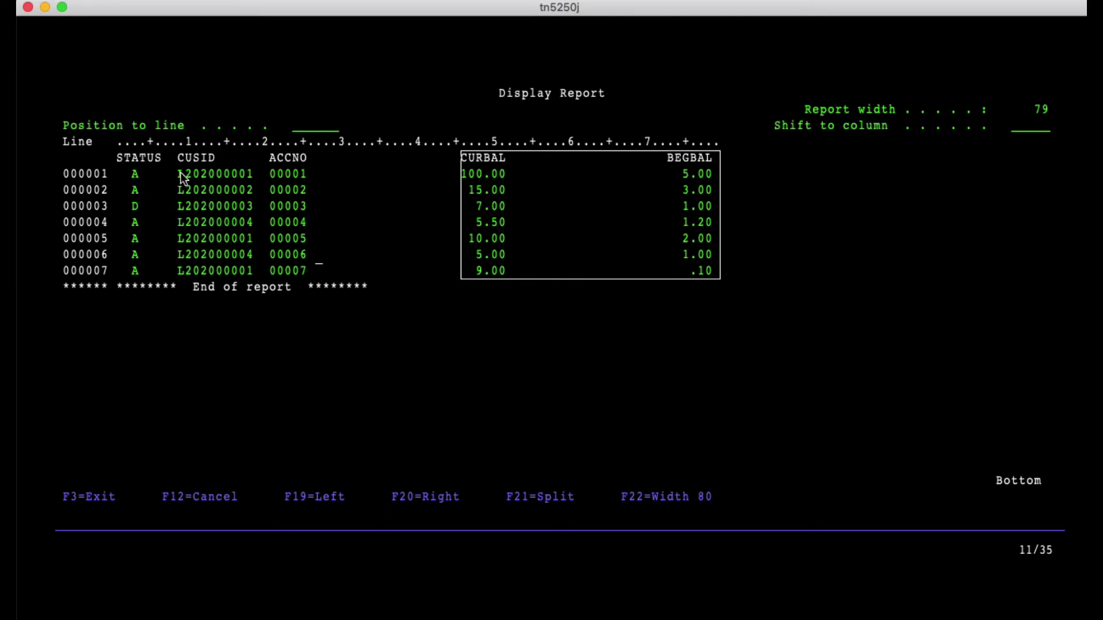
{"action": "left_click_drag", "start_coordinate": [178, 172], "coordinate": [252, 179]}
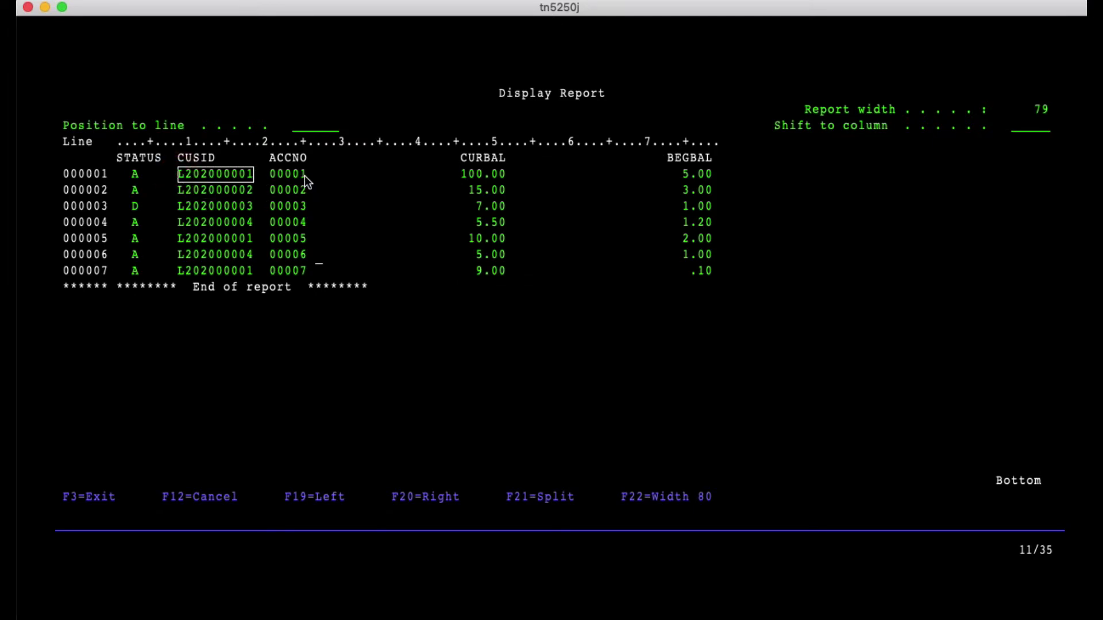
{"action": "left_click", "coordinate": [292, 240]}
{"action": "left_click", "coordinate": [299, 272]}
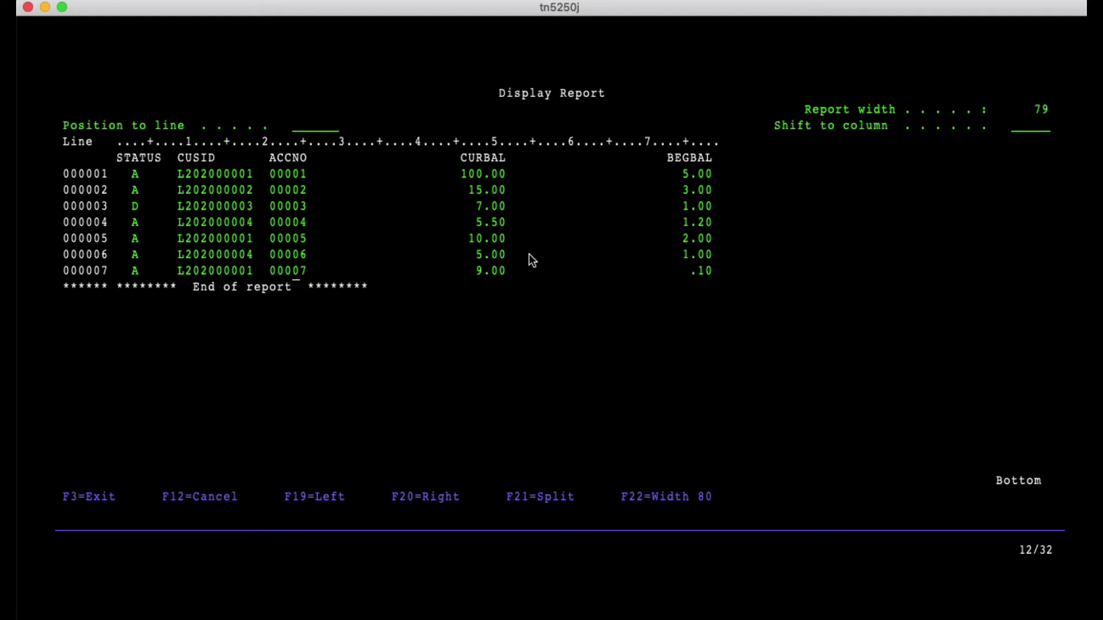
{"action": "left_click", "coordinate": [459, 173]}
{"action": "left_click", "coordinate": [467, 237]}
{"action": "left_click", "coordinate": [474, 274]}
{"action": "key", "text": "F3"}
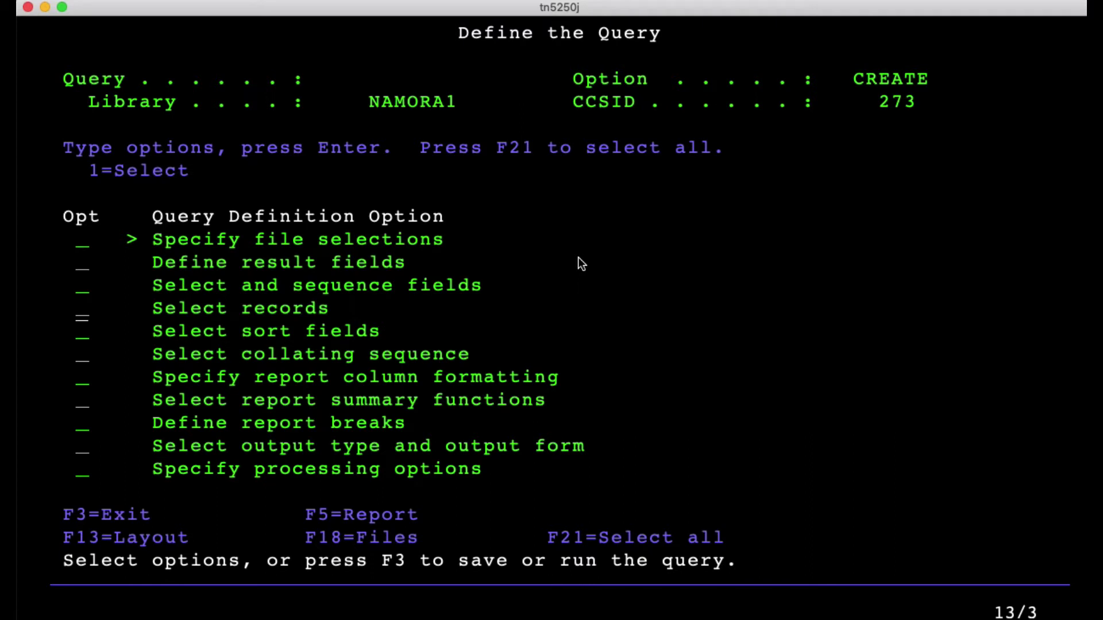
Preview the report again to check the record with STATUS D, and return to the query definition
{"action": "key", "text": "F5"}
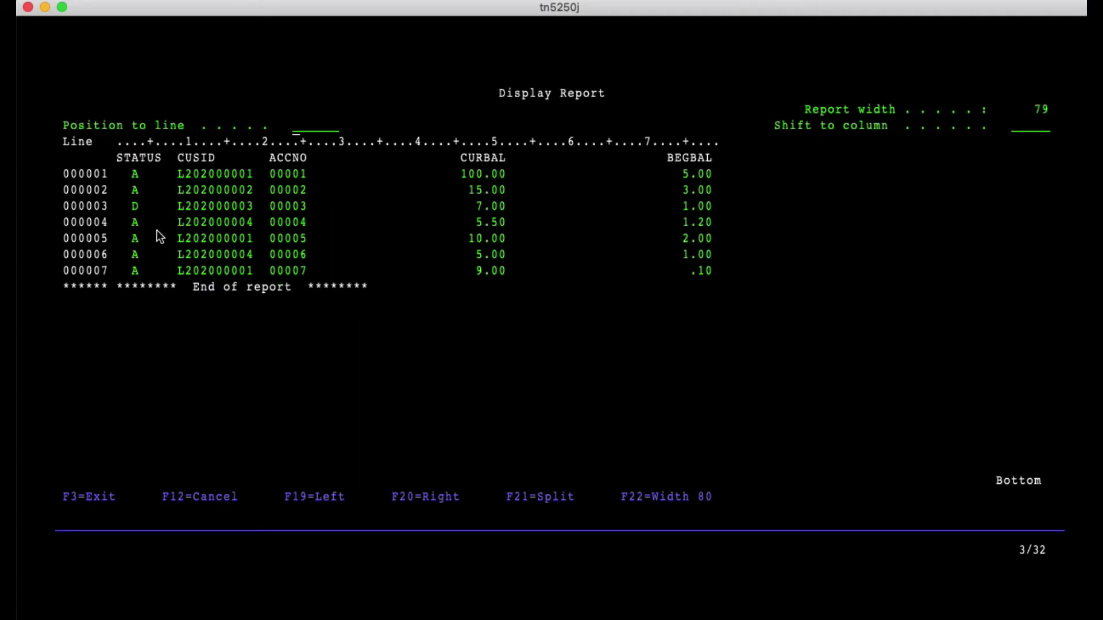
{"action": "left_click_drag", "start_coordinate": [127, 203], "coordinate": [150, 205]}
{"action": "left_click", "coordinate": [160, 214]}
{"action": "key", "text": "F3"}
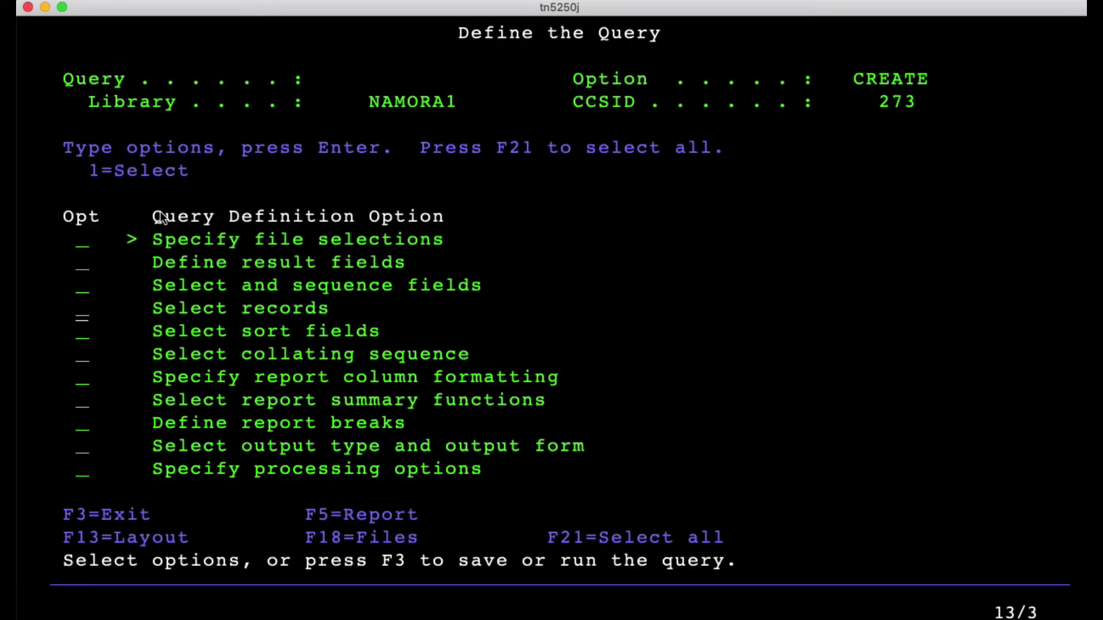
Add a record selection that keeps only records where STATUS EQ 'A', and check it in the report preview
{"action": "key", "text": "Down"}
{"action": "key", "text": "Up"}
{"action": "type", "text": "1"}
{"action": "key", "text": "Return"}
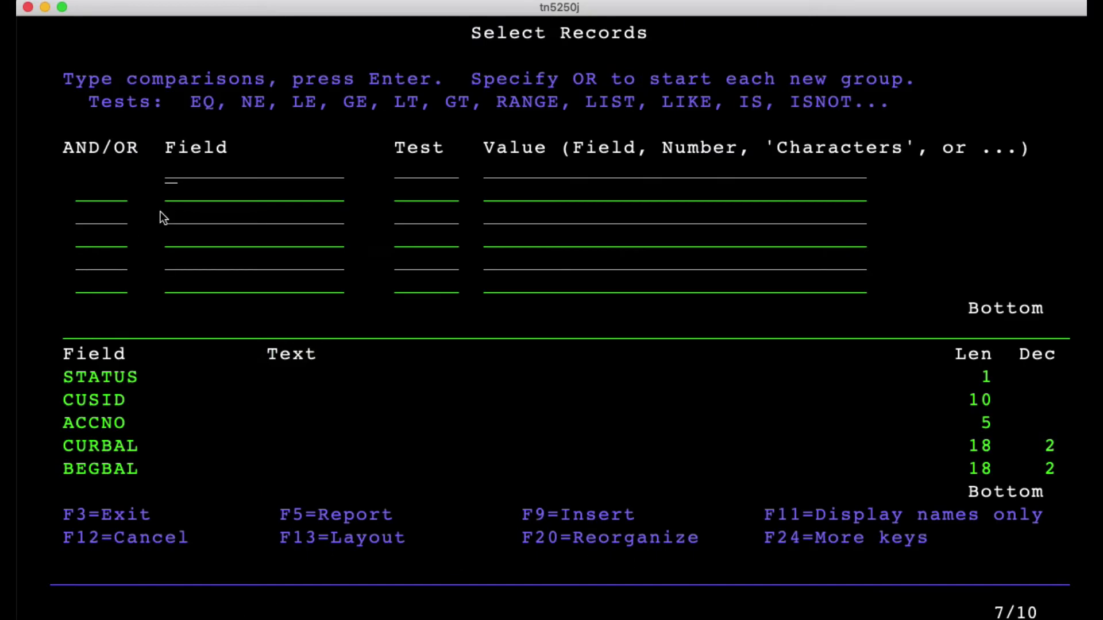
{"action": "type", "text": "STATUS"}
{"action": "key", "text": "Tab"}
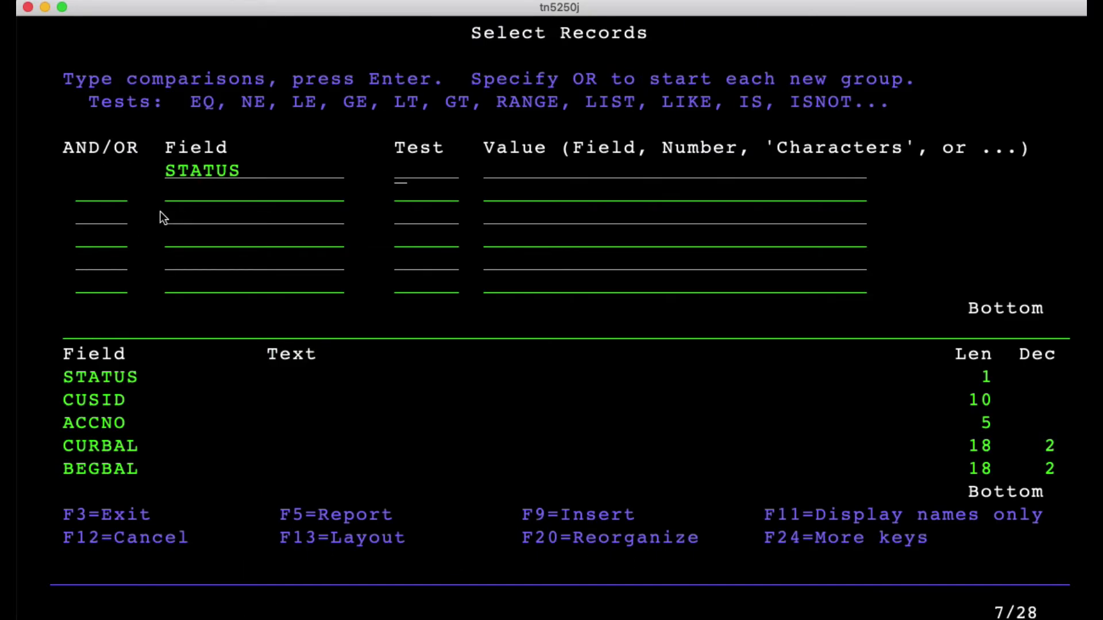
{"action": "type", "text": "N"}
{"action": "key", "text": "BackSpace"}
{"action": "type", "text": "EQ"}
{"action": "key", "text": "Tab"}
{"action": "type", "text": "'A'"}
{"action": "key", "text": "Return"}
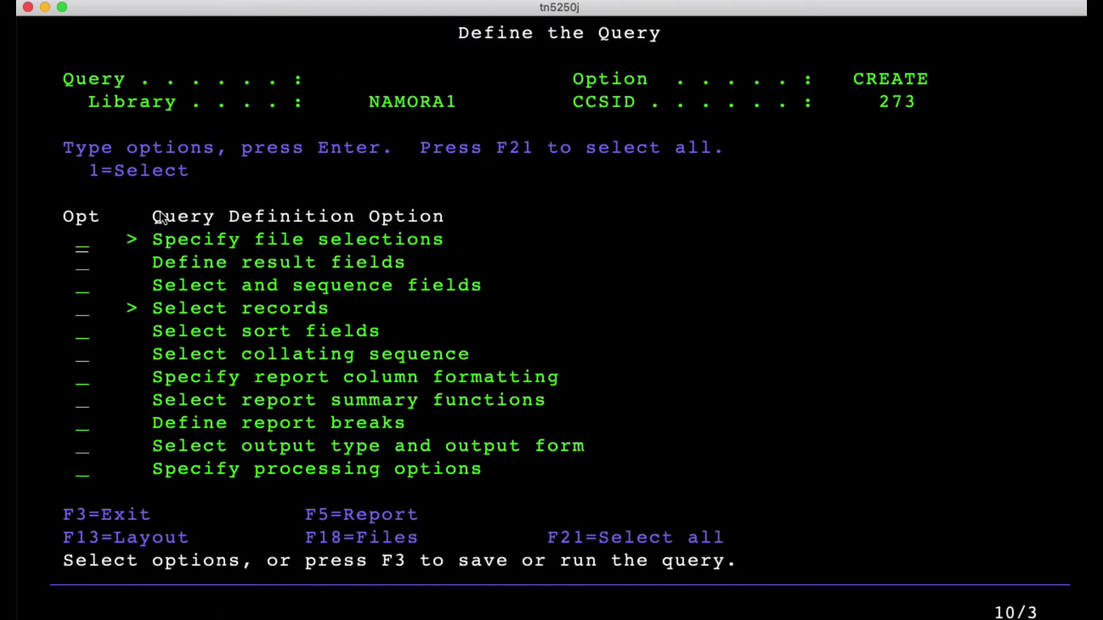
{"action": "key", "text": "F5"}
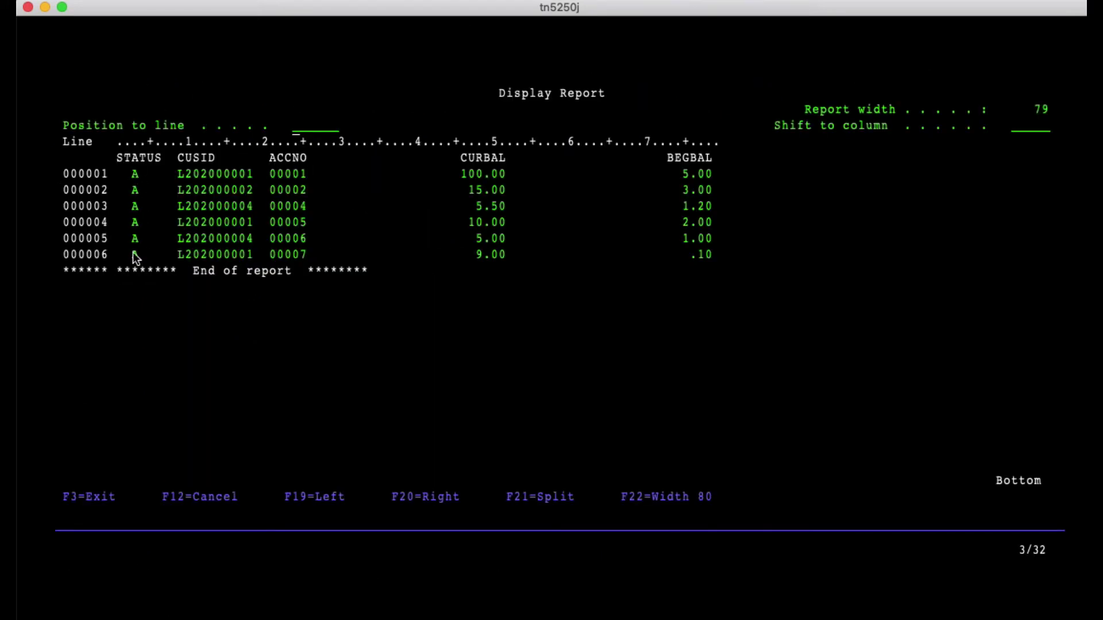
{"action": "key", "text": "F3"}
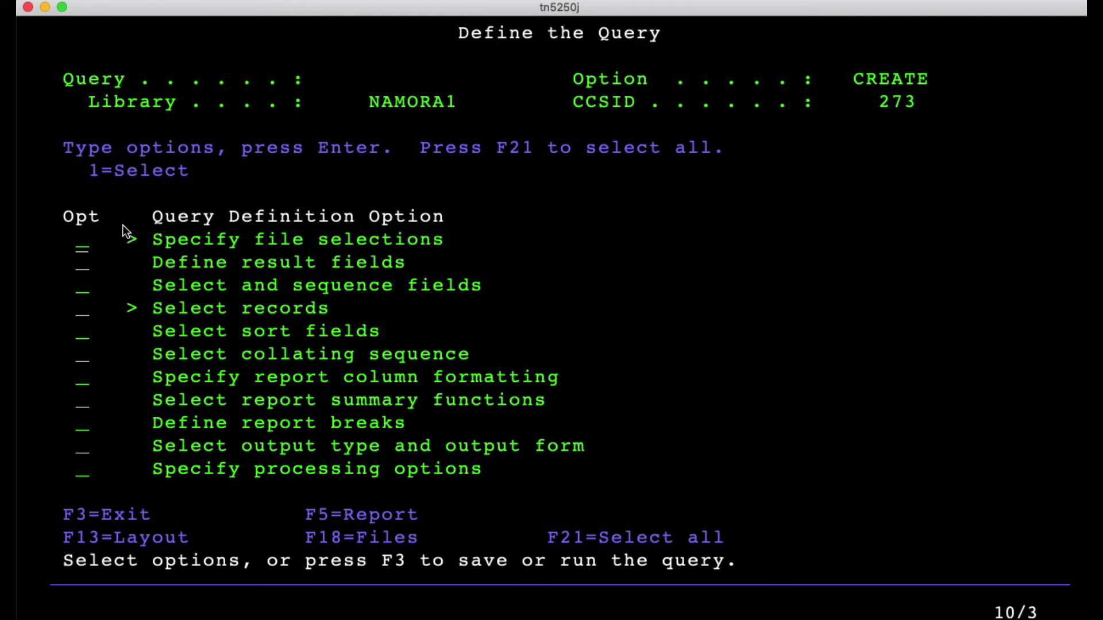
Add the Total summary function to the CURBAL and BEGBAL fields, and check it in the report preview
{"action": "key", "text": "Down"}
{"action": "key", "text": "Down"}
{"action": "key", "text": "Down"}
{"action": "key", "text": "Down"}
{"action": "key", "text": "Down"}
{"action": "key", "text": "Down"}
{"action": "key", "text": "Down"}
{"action": "type", "text": "1"}
{"action": "key", "text": "Return"}
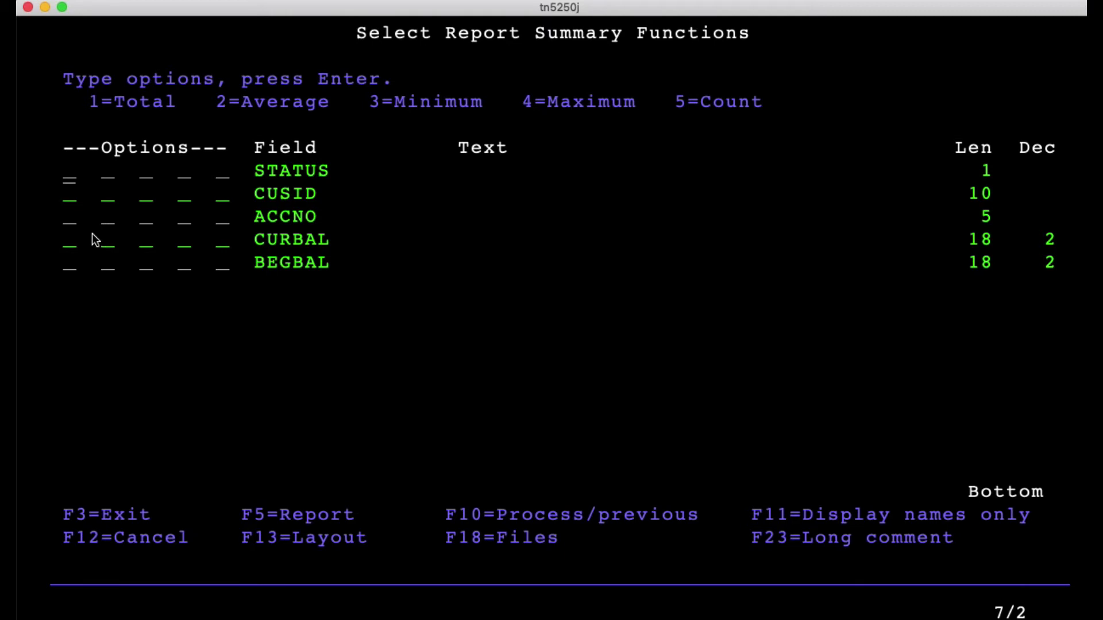
{"action": "left_click", "coordinate": [62, 242]}
{"action": "type", "text": "1"}
{"action": "left_click", "coordinate": [66, 267]}
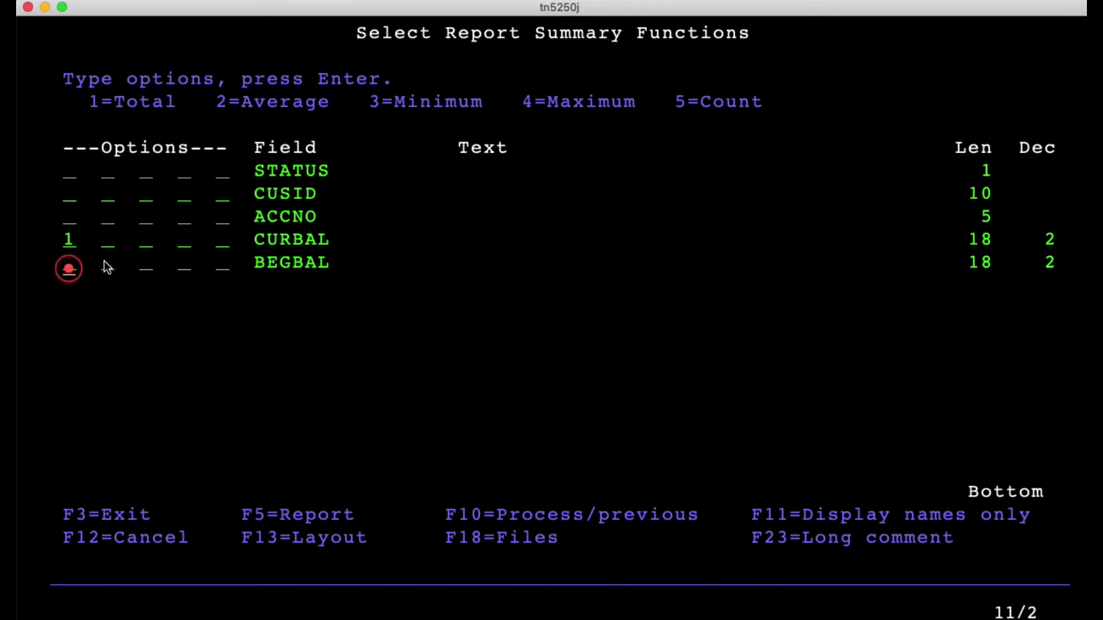
{"action": "type", "text": "1"}
{"action": "key", "text": "Return"}
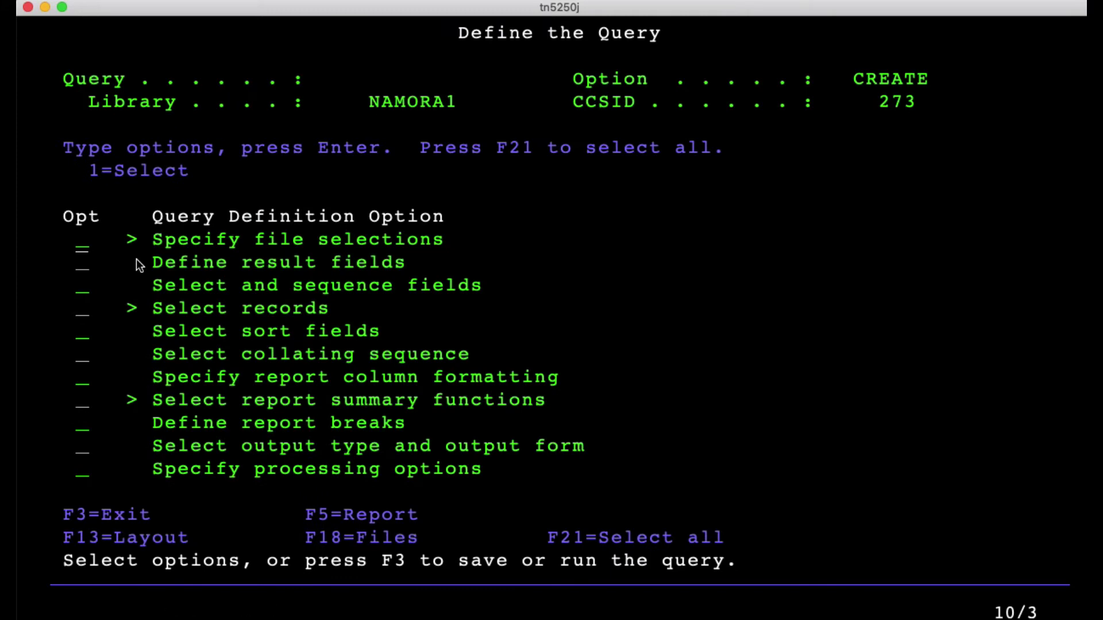
{"action": "key", "text": "F5"}
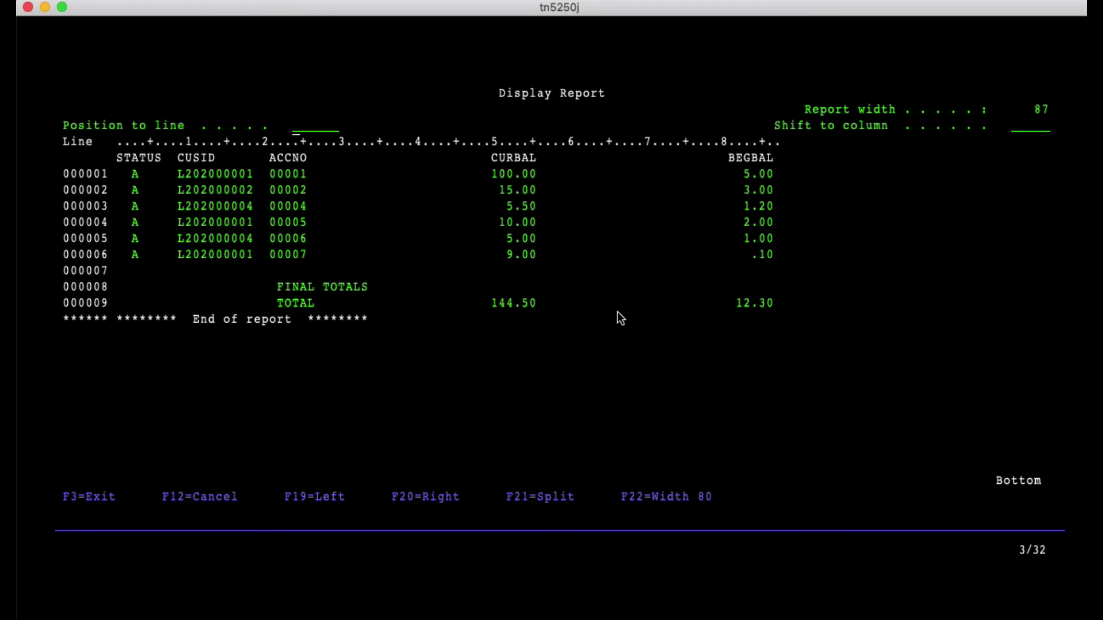
{"action": "key", "text": "F3"}
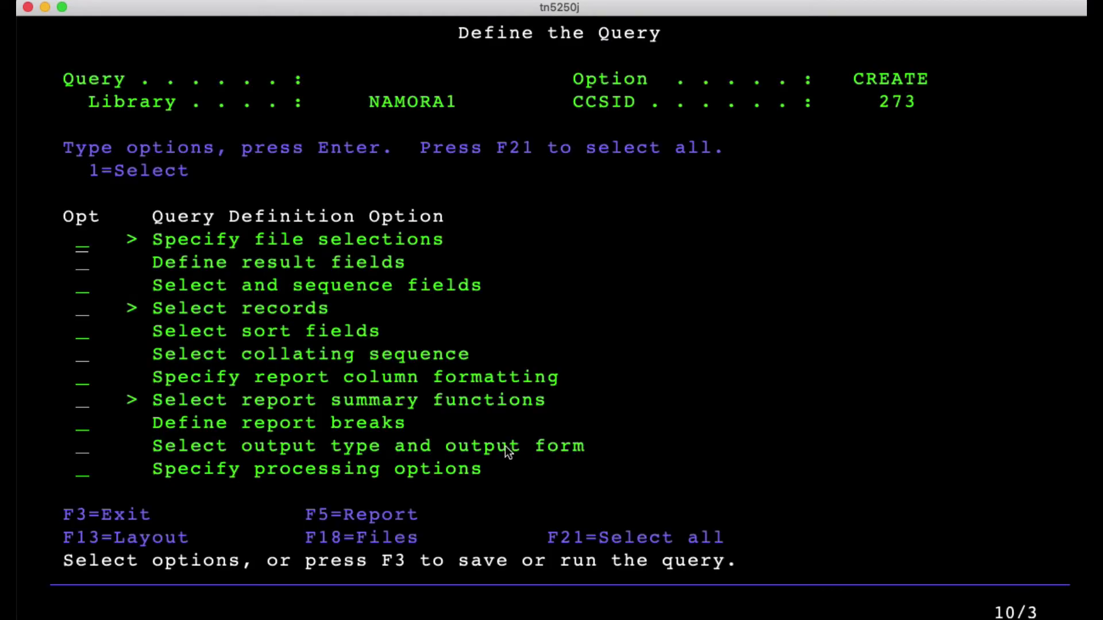
Define a level 1 report break on CUSID, preview the report, and accept the default break formatting
{"action": "left_click", "coordinate": [81, 431]}
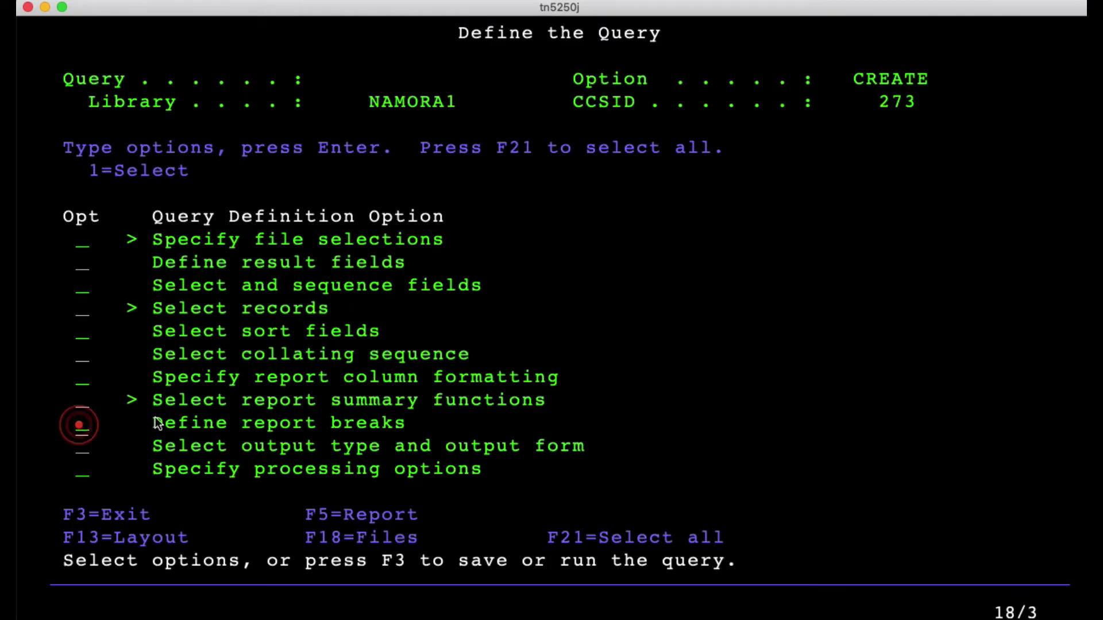
{"action": "type", "text": "1"}
{"action": "key", "text": "Return"}
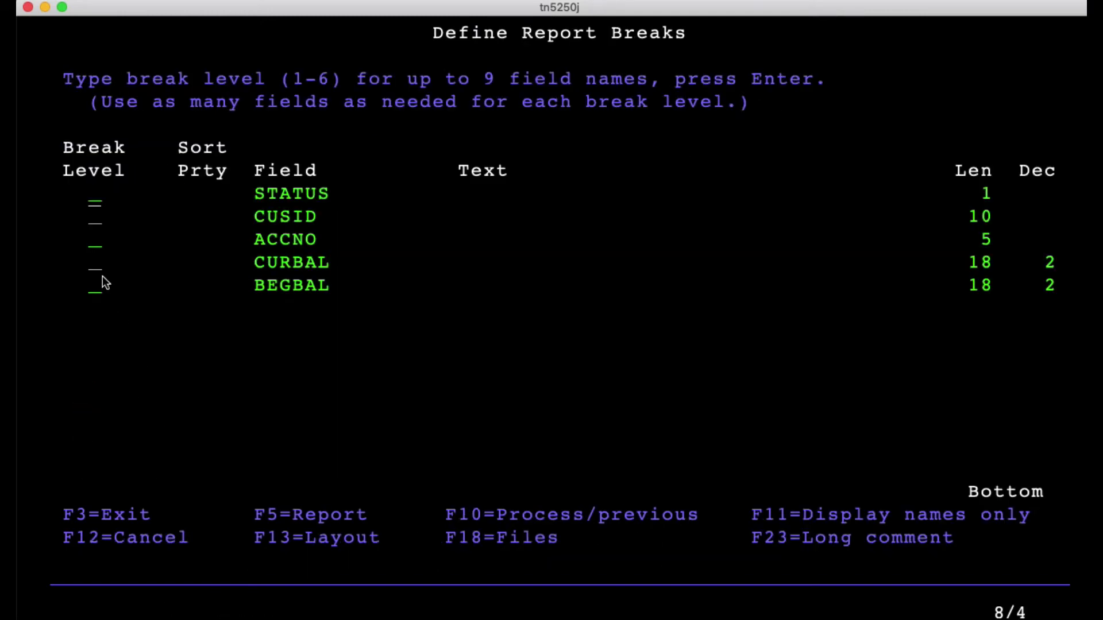
{"action": "left_click", "coordinate": [94, 220]}
{"action": "type", "text": "1"}
{"action": "key", "text": "Return"}
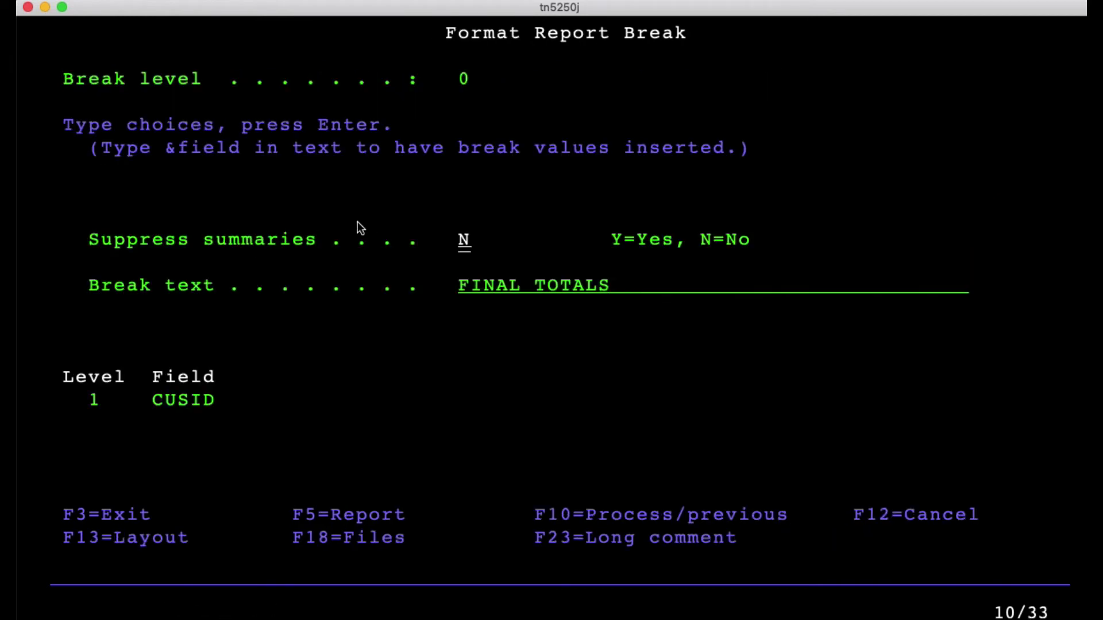
{"action": "key", "text": "F5"}
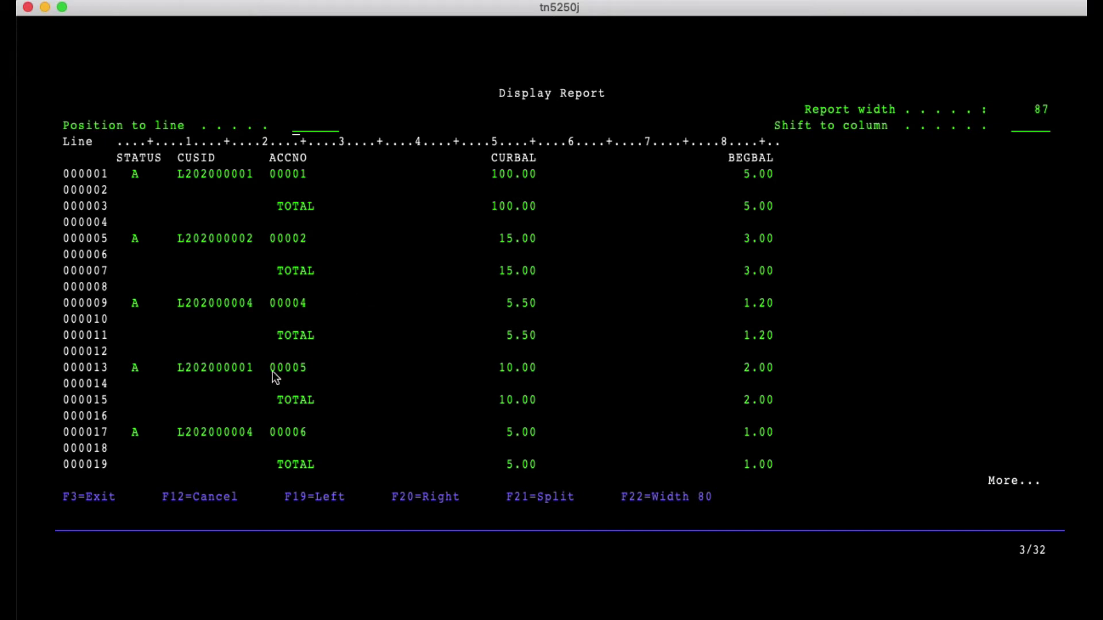
{"action": "key", "text": "F12"}
{"action": "left_click", "coordinate": [220, 352]}
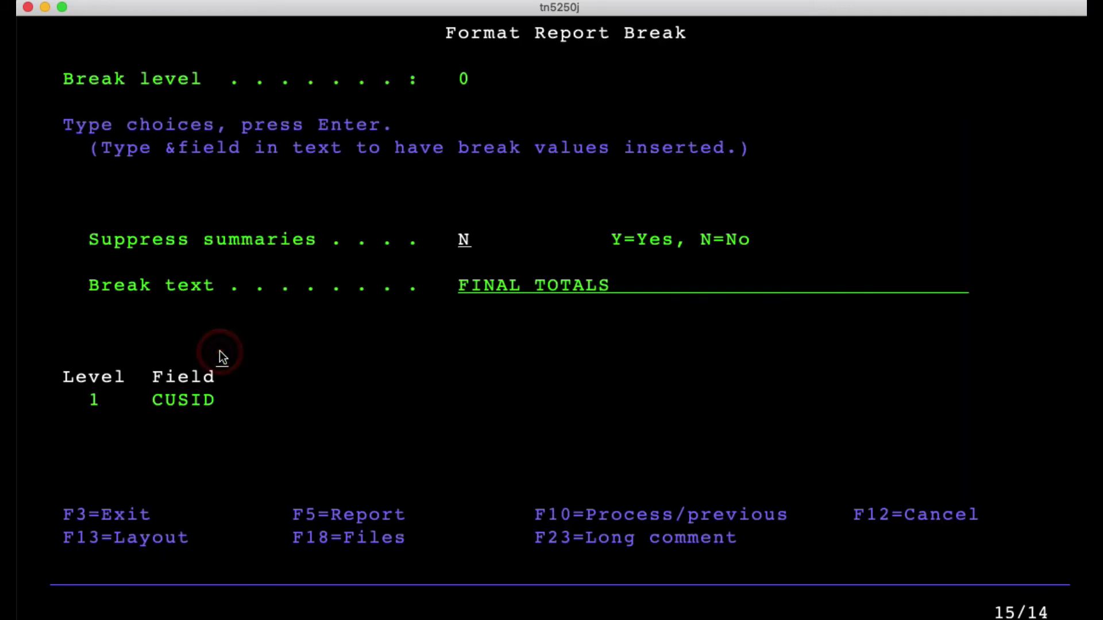
{"action": "key", "text": "Return"}
{"action": "key", "text": "Return"}
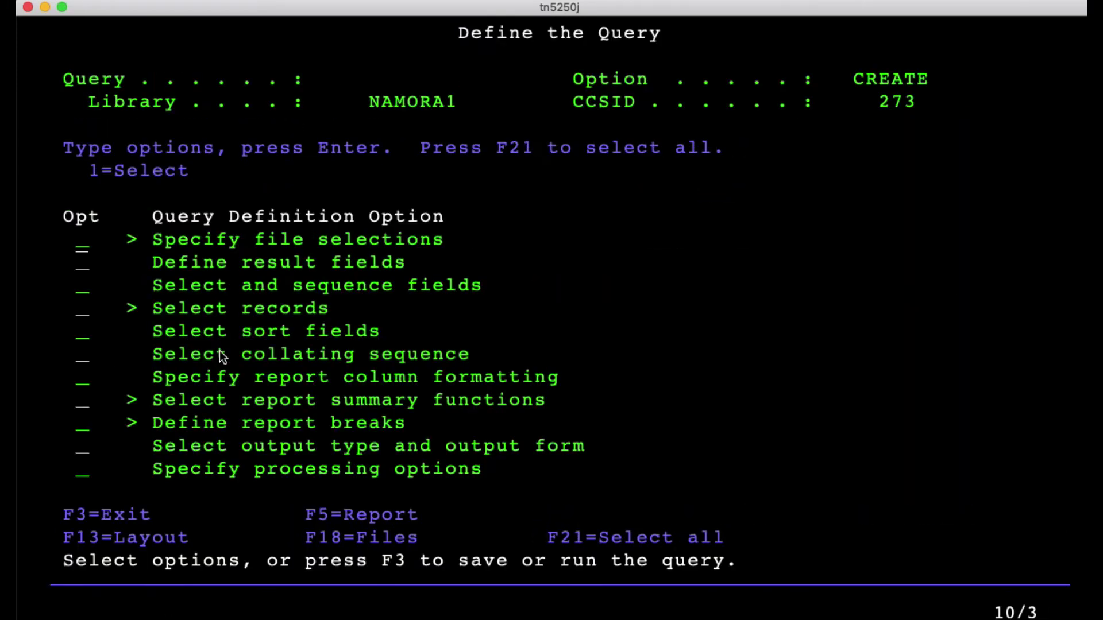
Sort the query by CUSID in ascending order with sort priority 1
{"action": "left_click", "coordinate": [82, 339]}
{"action": "type", "text": "1"}
{"action": "key", "text": "Return"}
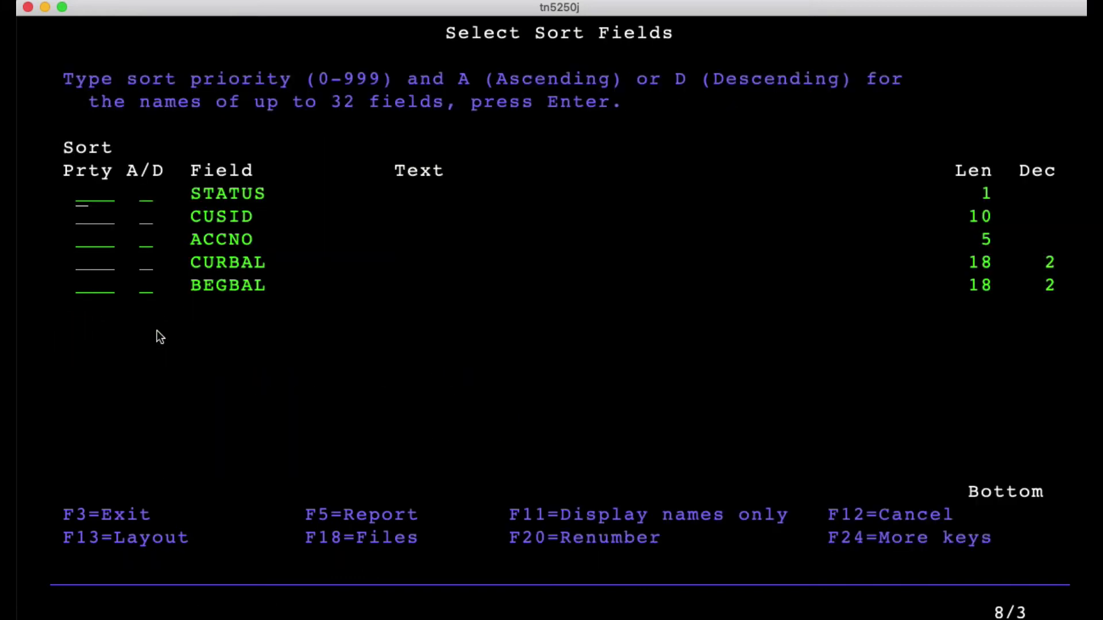
{"action": "key", "text": "Down"}
{"action": "type", "text": "1"}
{"action": "key", "text": "Tab"}
{"action": "type", "text": "A"}
{"action": "key", "text": "Return"}
{"action": "key", "text": "Return"}
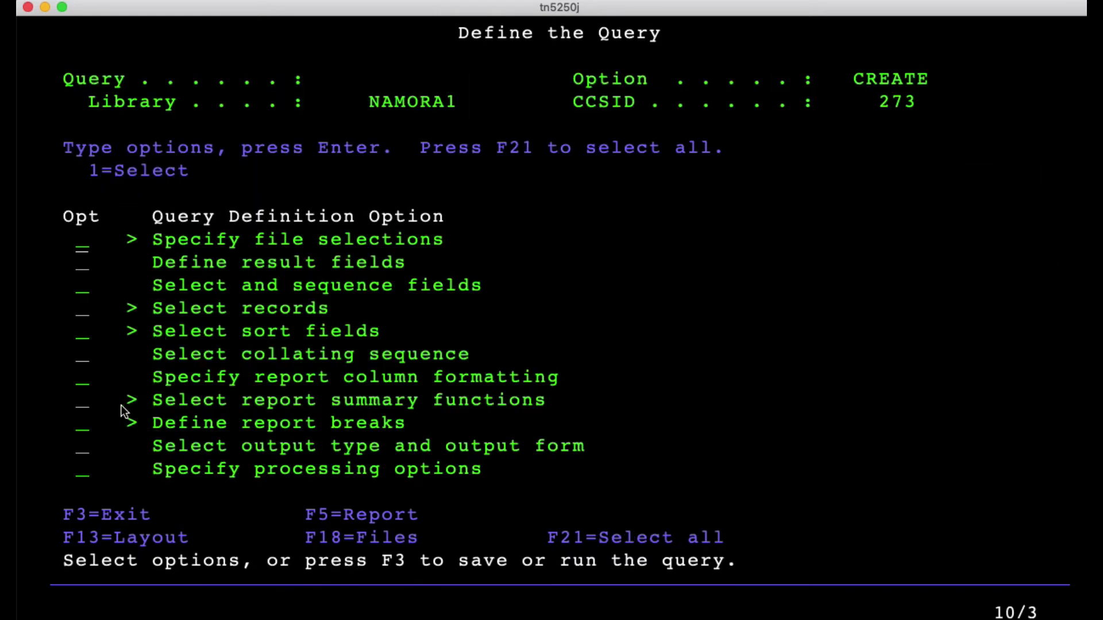
Preview the sorted report and examine the first customer's grouped records with their CURBAL and BEGBAL totals
{"action": "key", "text": "F5"}
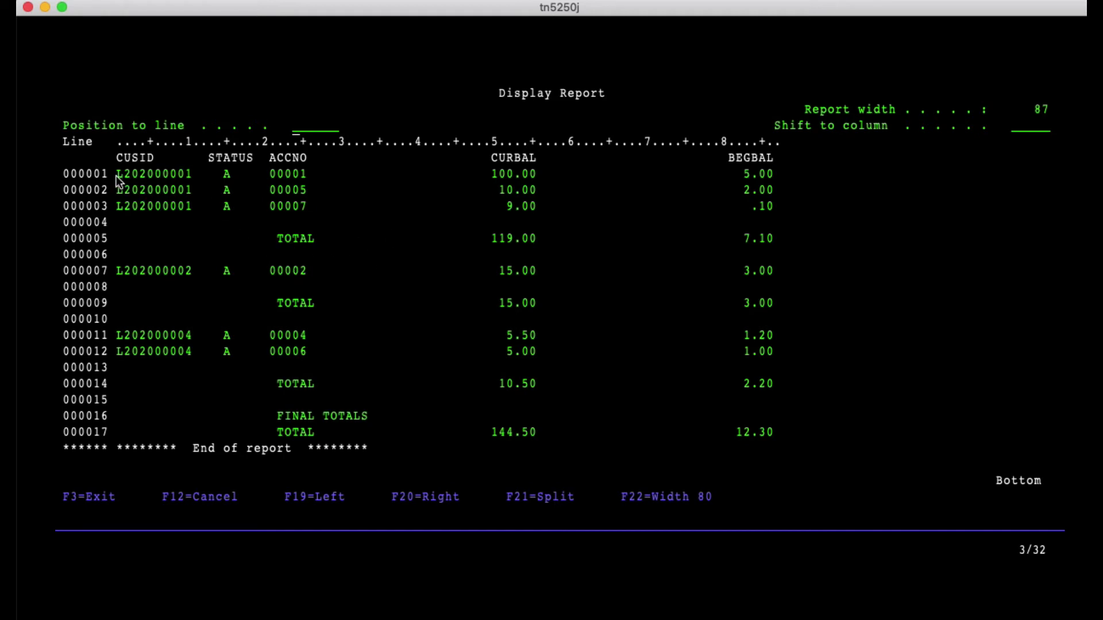
{"action": "left_click_drag", "start_coordinate": [116, 174], "coordinate": [792, 239]}
{"action": "left_click", "coordinate": [829, 243]}
{"action": "left_click", "coordinate": [745, 173]}
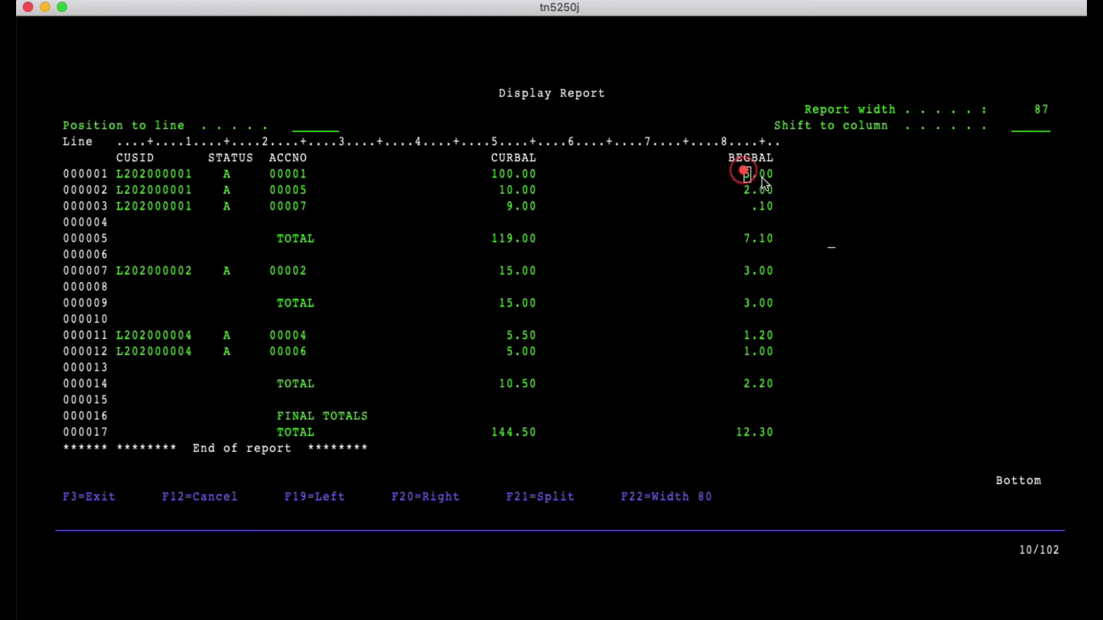
Examine the first customer's BEGBAL values and the last customer's account records and totals, and close the report preview
{"action": "left_click_drag", "start_coordinate": [762, 180], "coordinate": [777, 199]}
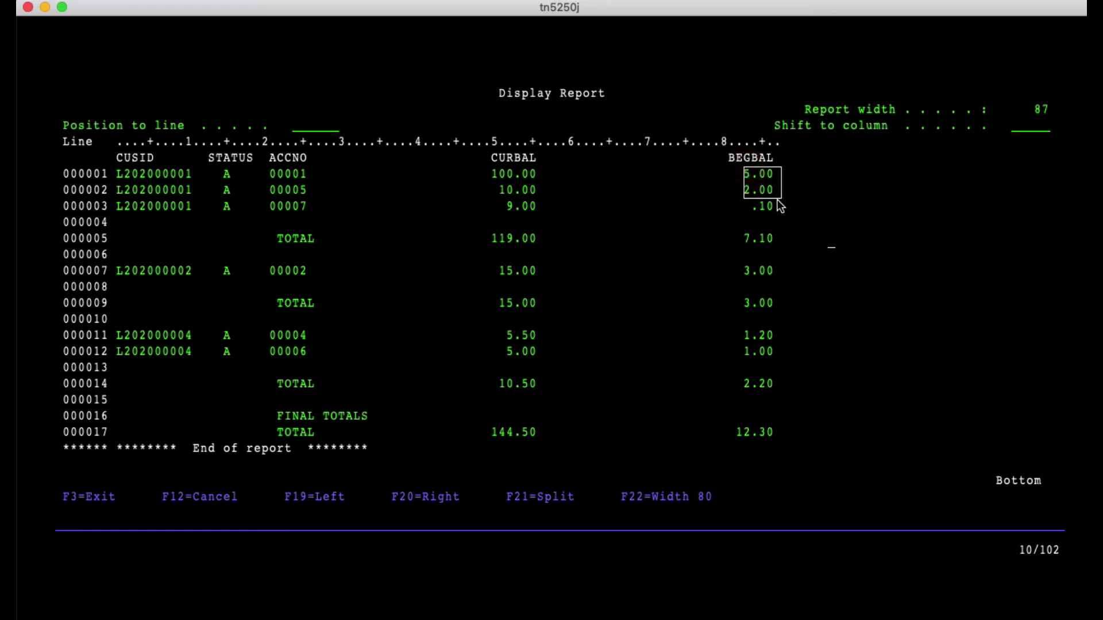
{"action": "left_click", "coordinate": [184, 209]}
{"action": "left_click_drag", "start_coordinate": [116, 331], "coordinate": [193, 347]}
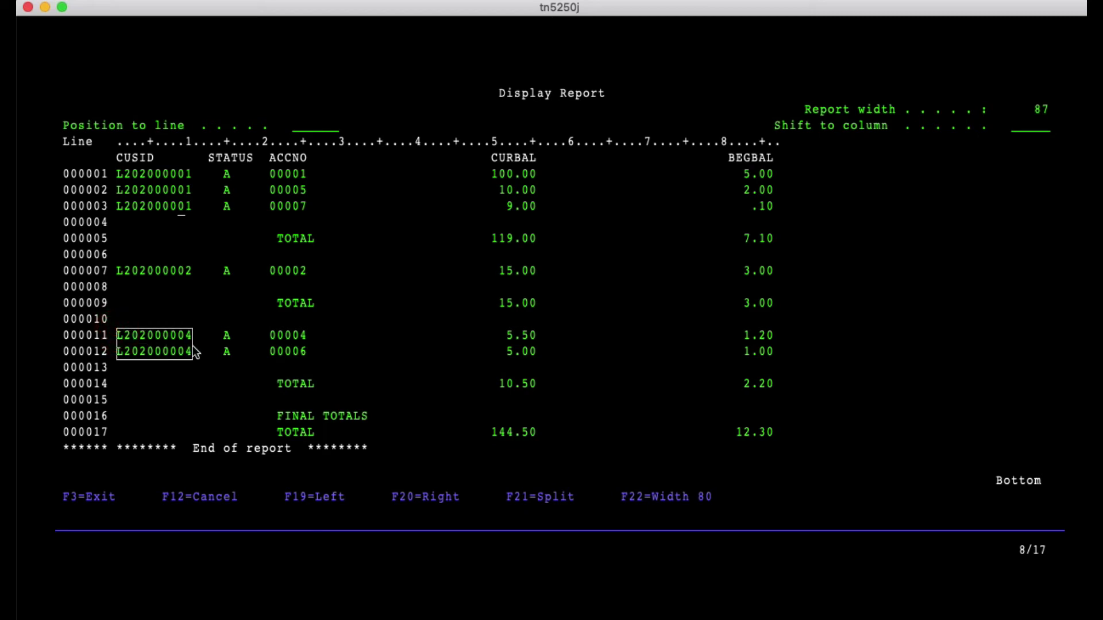
{"action": "left_click_drag", "start_coordinate": [270, 332], "coordinate": [306, 355]}
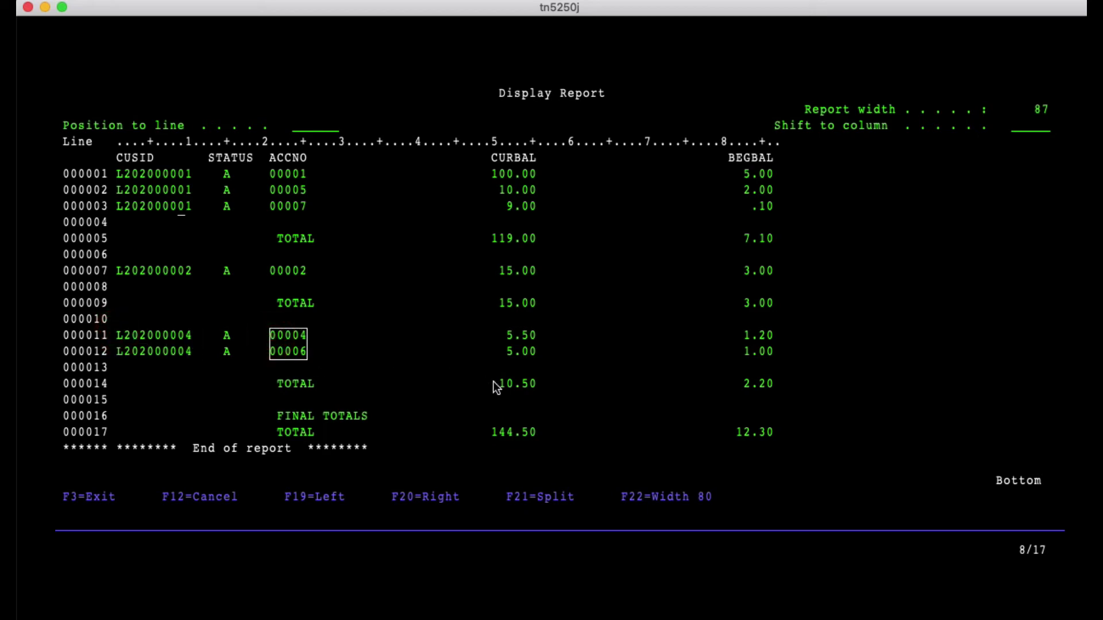
{"action": "left_click_drag", "start_coordinate": [498, 382], "coordinate": [542, 387]}
{"action": "left_click_drag", "start_coordinate": [508, 332], "coordinate": [550, 356]}
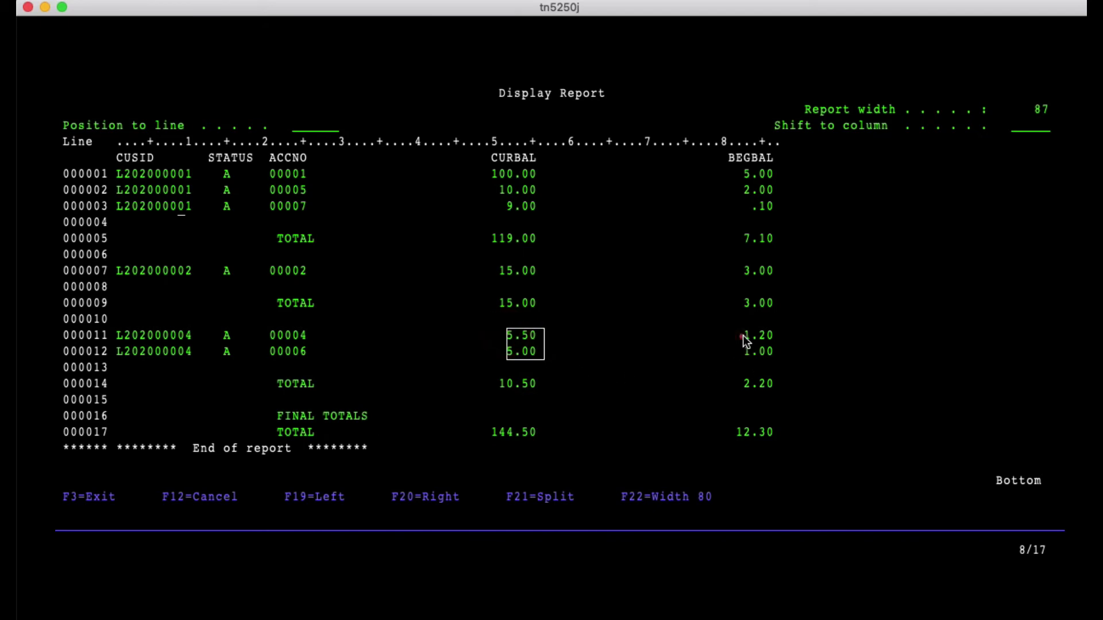
{"action": "left_click_drag", "start_coordinate": [740, 338], "coordinate": [775, 361]}
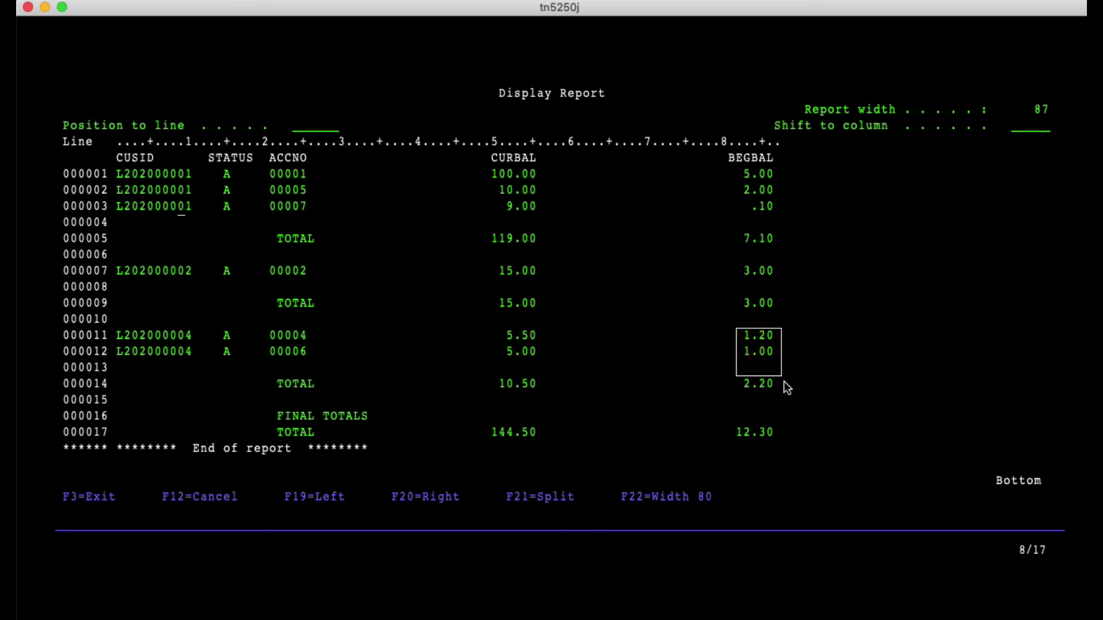
{"action": "left_click", "coordinate": [784, 382]}
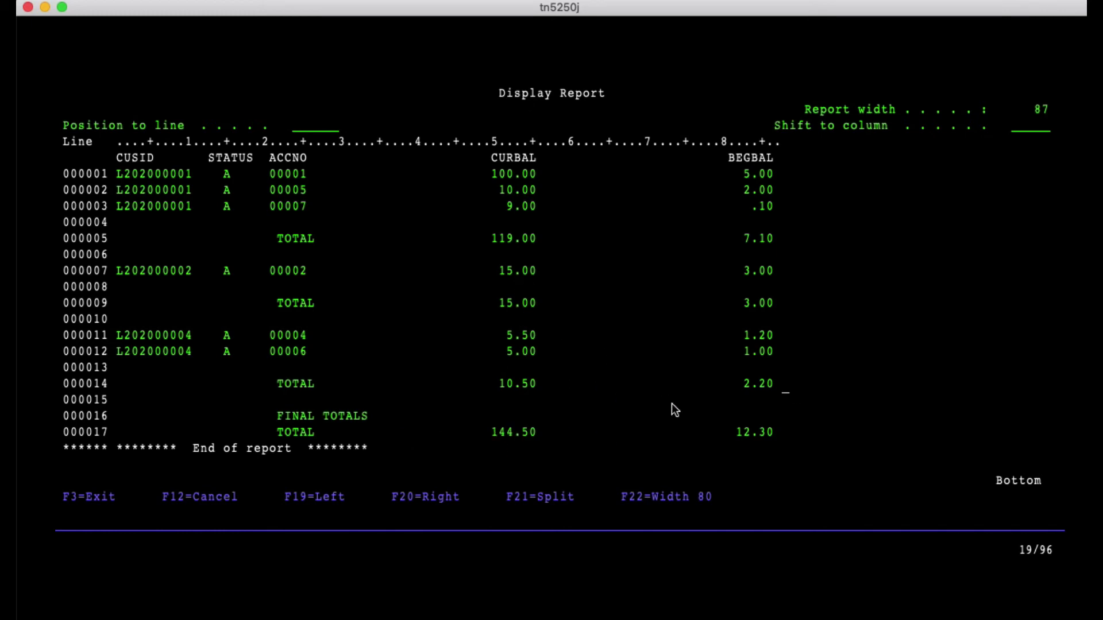
{"action": "key", "text": "F3"}
Add the Count summary function to the CURBAL field alongside its Total
{"action": "key", "text": "Down"}
{"action": "key", "text": "Down"}
{"action": "key", "text": "Down"}
{"action": "key", "text": "Down"}
{"action": "key", "text": "Down"}
{"action": "key", "text": "Down"}
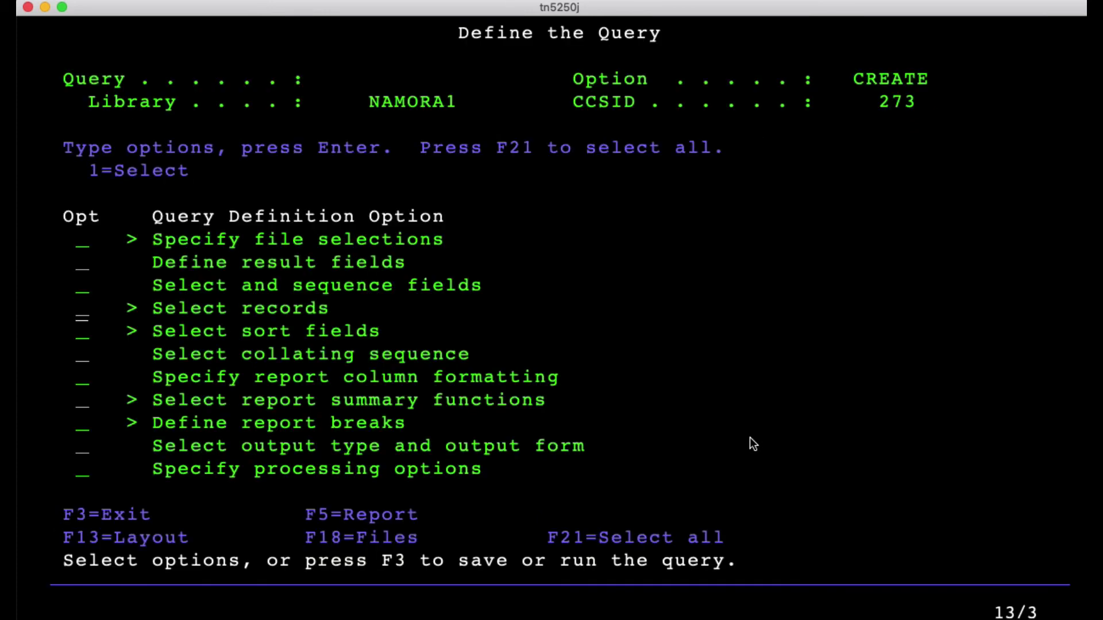
{"action": "key", "text": "Down"}
{"action": "type", "text": "1"}
{"action": "key", "text": "Return"}
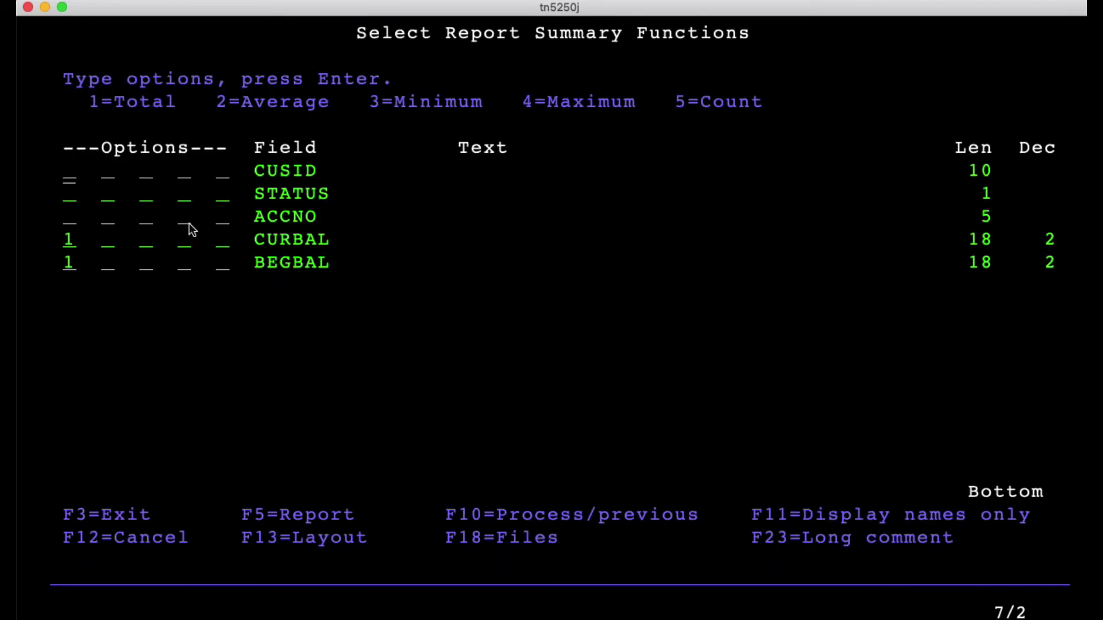
{"action": "left_click", "coordinate": [112, 243]}
{"action": "type", "text": "2"}
{"action": "key", "text": "Return"}
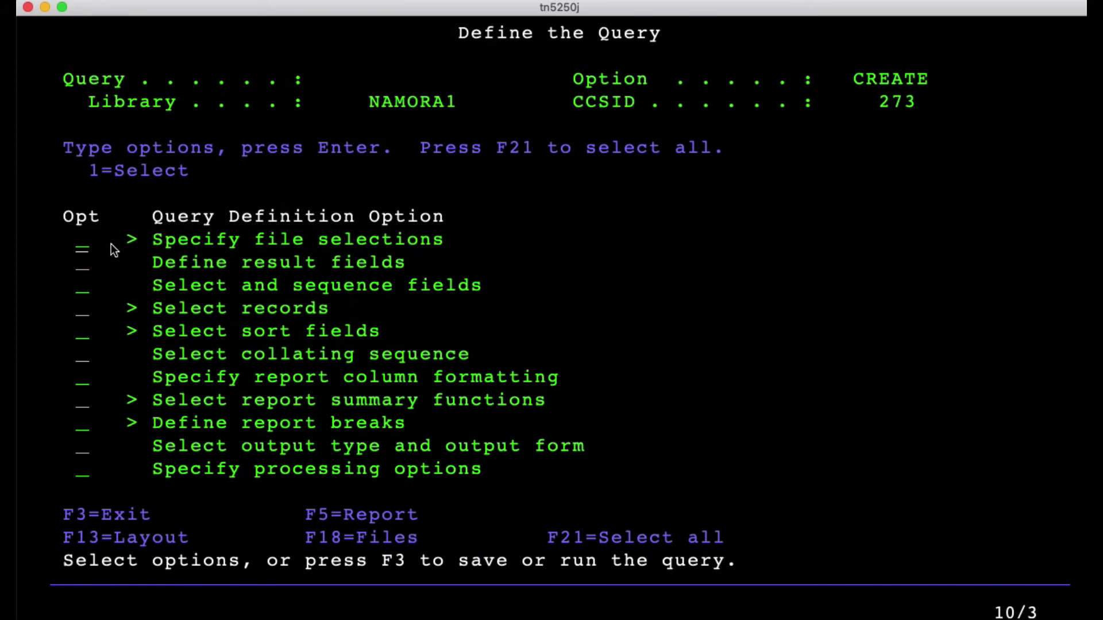
Preview the report, examine the CURBAL count lines for the first and last customers, and close it
{"action": "key", "text": "F5"}
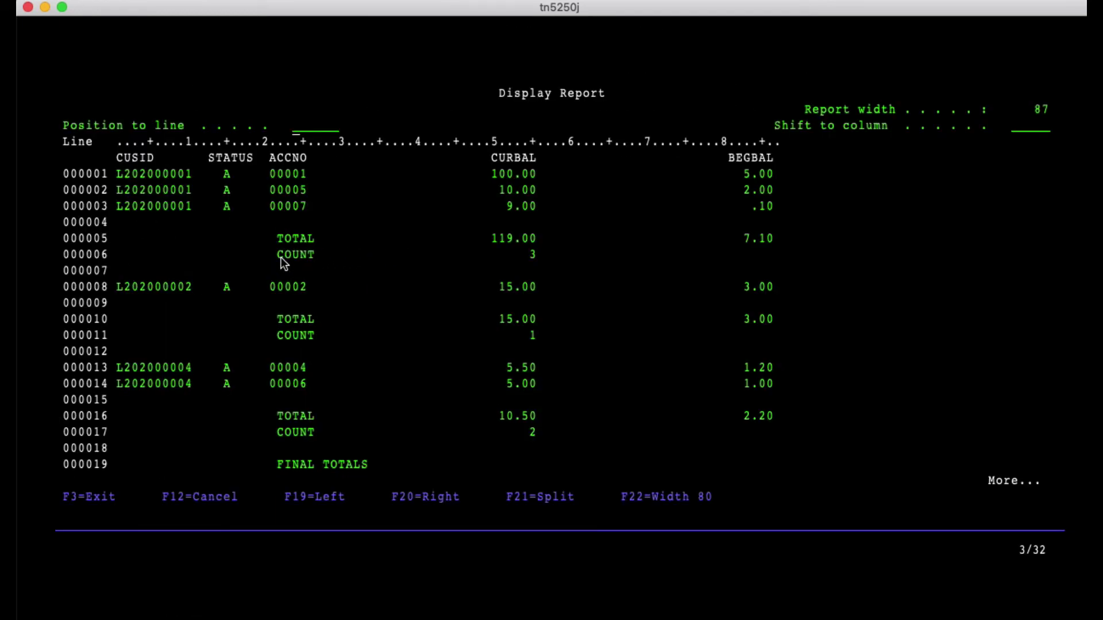
{"action": "left_click_drag", "start_coordinate": [281, 257], "coordinate": [533, 259]}
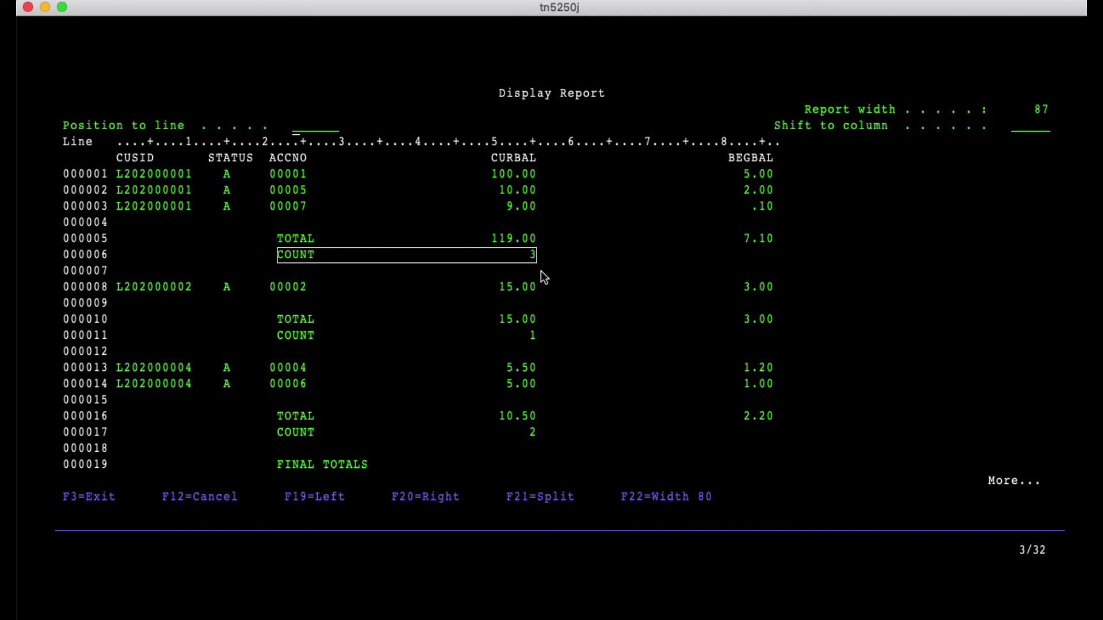
{"action": "left_click", "coordinate": [542, 263]}
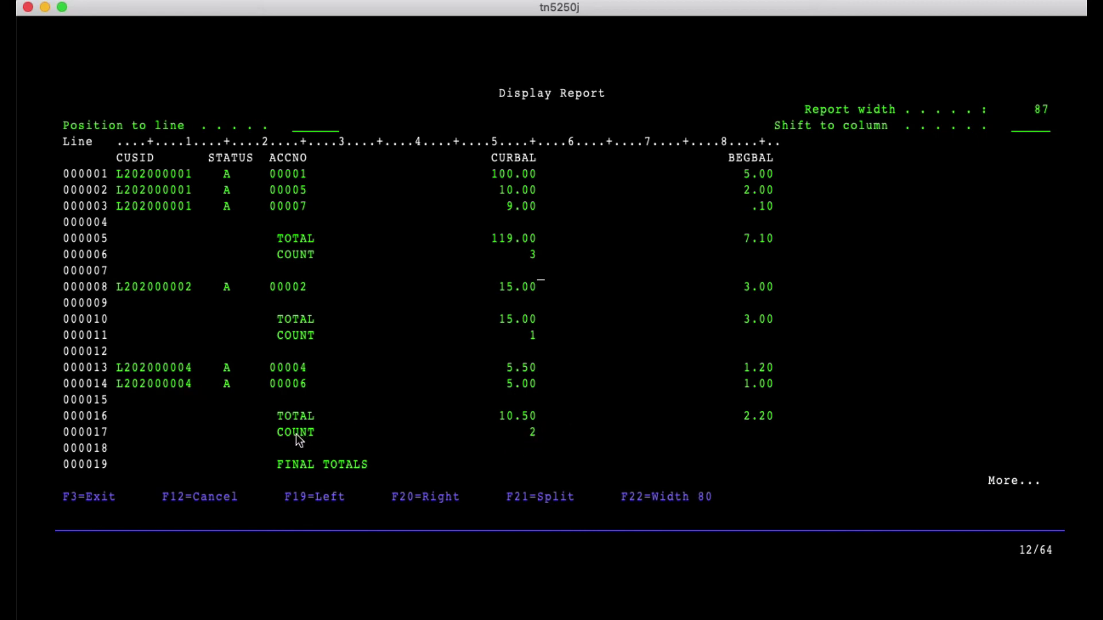
{"action": "left_click_drag", "start_coordinate": [282, 430], "coordinate": [536, 428]}
{"action": "left_click", "coordinate": [537, 431]}
{"action": "key", "text": "F3"}
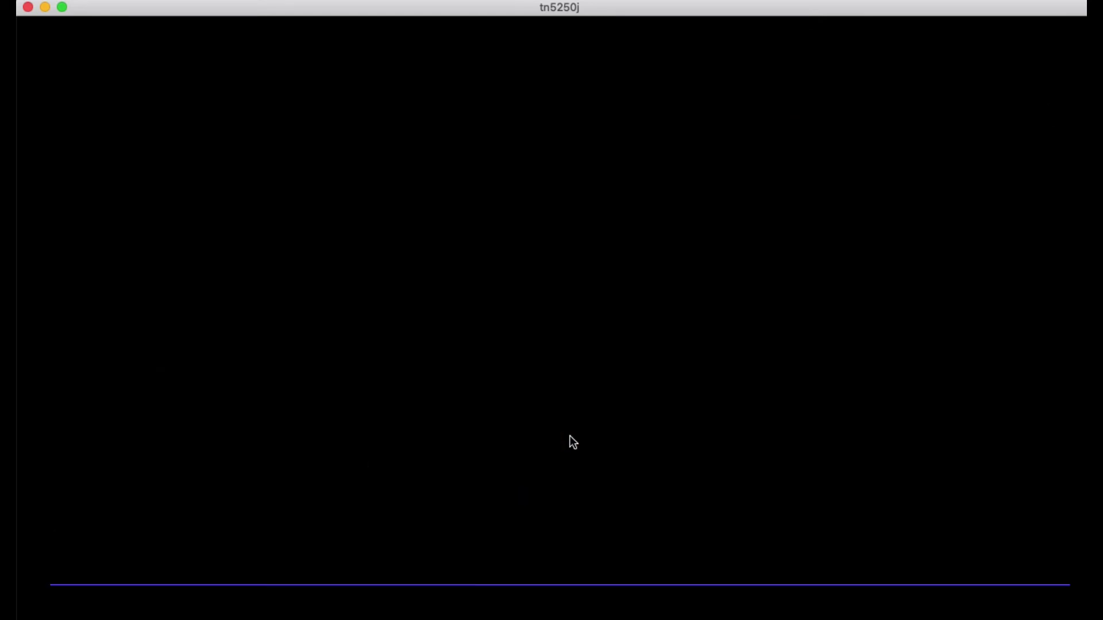
Add the Maximum summary function to the BEGBAL field alongside its Total
{"action": "key", "text": "Down"}
{"action": "key", "text": "Down"}
{"action": "key", "text": "Down"}
{"action": "key", "text": "Down"}
{"action": "key", "text": "Down"}
{"action": "key", "text": "Down"}
{"action": "key", "text": "Down"}
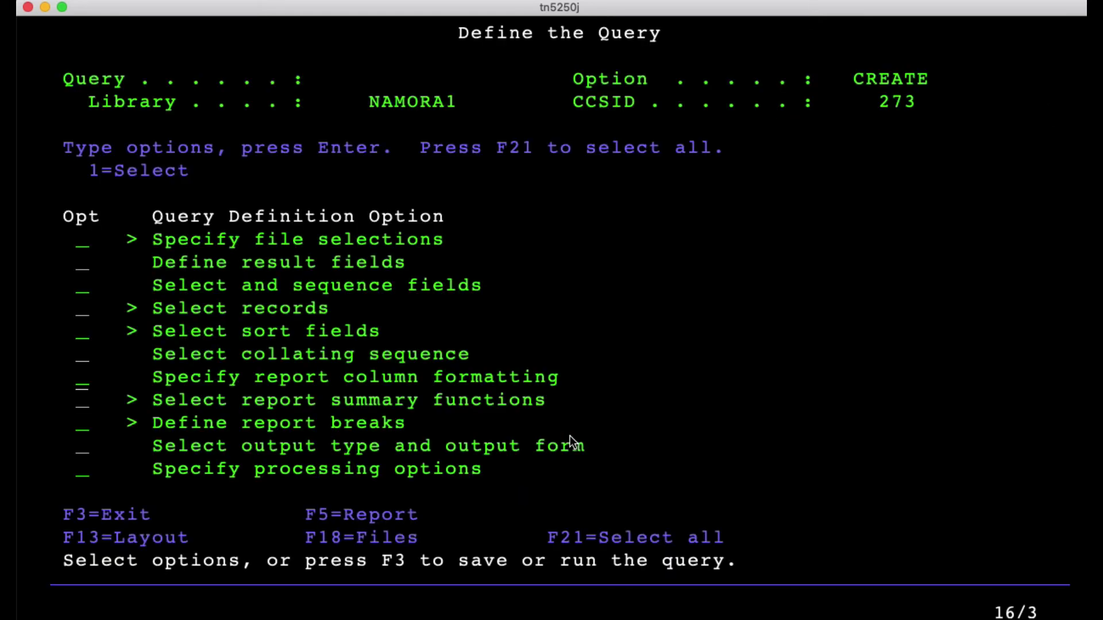
{"action": "type", "text": "1"}
{"action": "key", "text": "Return"}
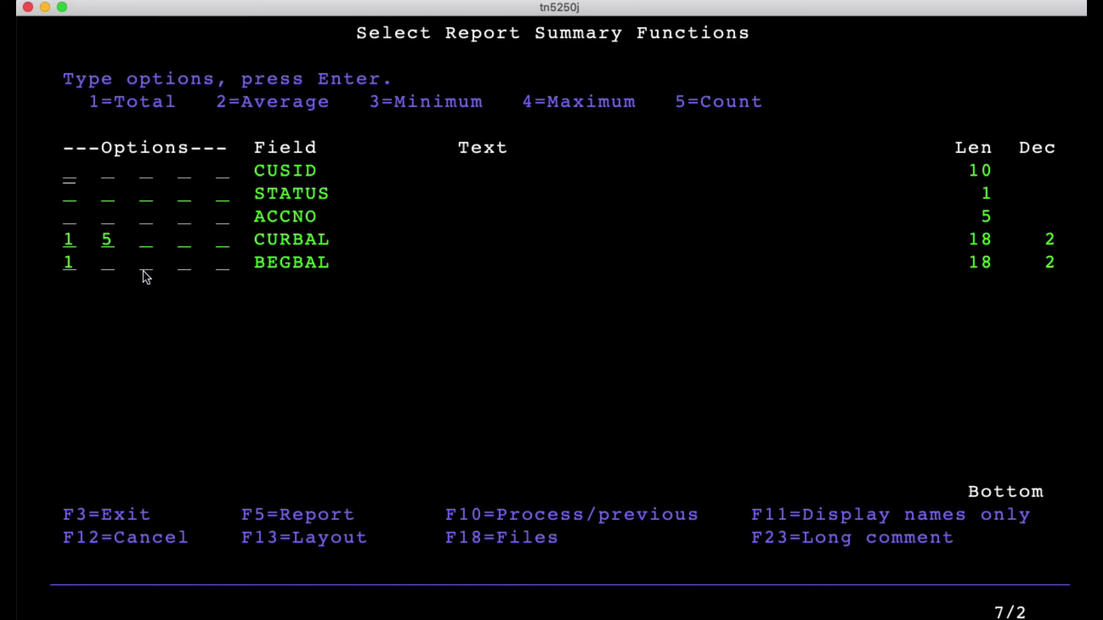
{"action": "left_click", "coordinate": [109, 266]}
{"action": "type", "text": "4"}
{"action": "key", "text": "Return"}
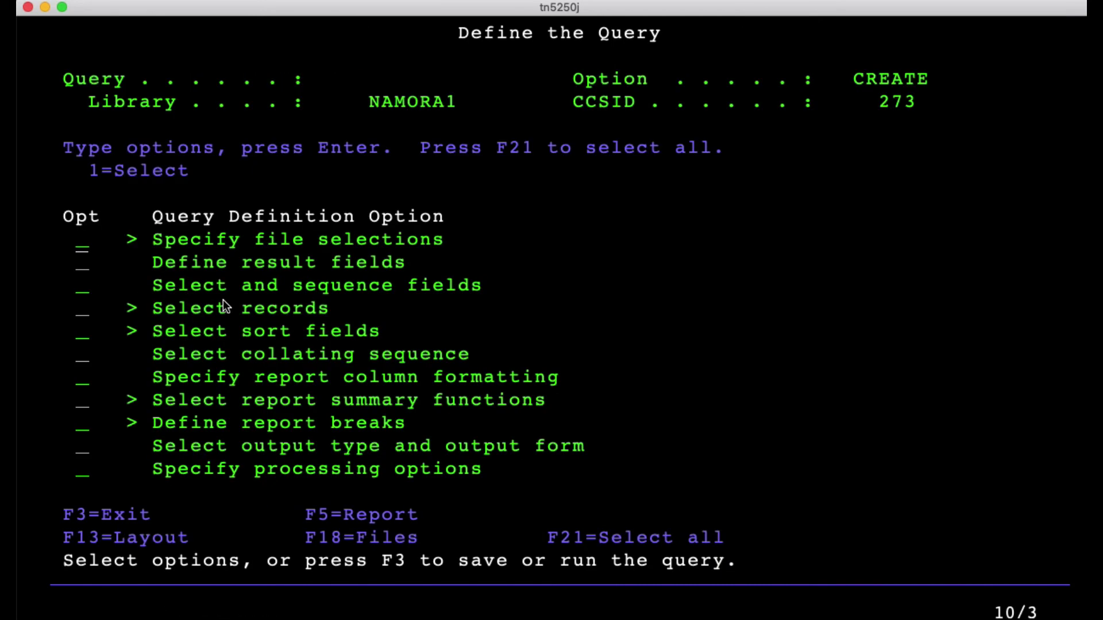
Preview the report and compare the BEGBAL maximum lines with the customers' individual records
{"action": "key", "text": "F5"}
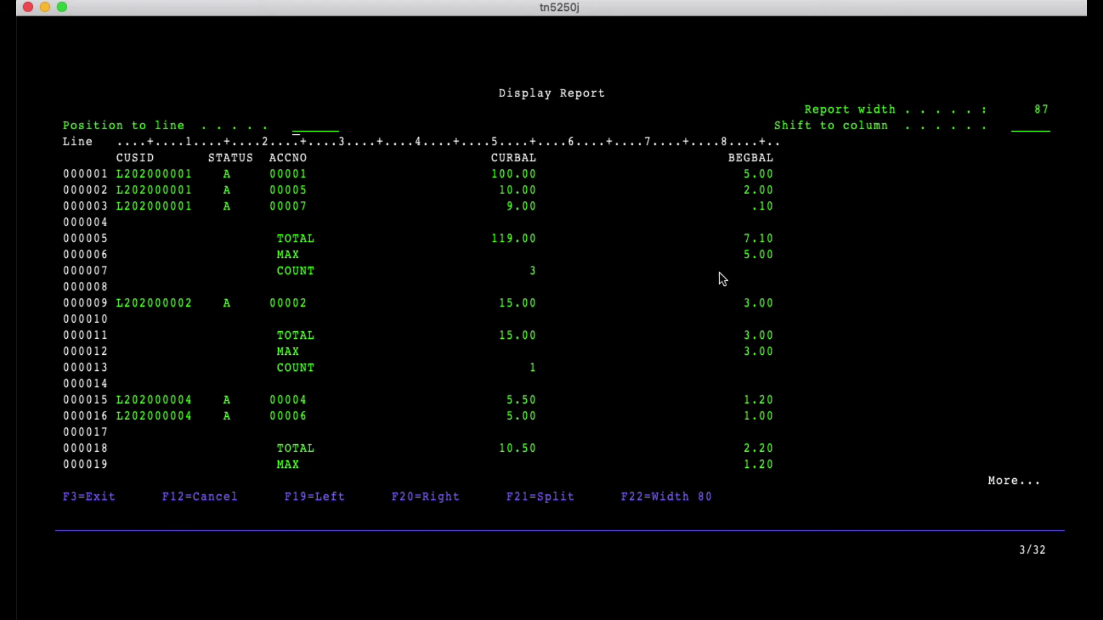
{"action": "left_click_drag", "start_coordinate": [743, 258], "coordinate": [773, 261]}
{"action": "left_click", "coordinate": [780, 253]}
{"action": "left_click_drag", "start_coordinate": [742, 171], "coordinate": [774, 204]}
{"action": "left_click_drag", "start_coordinate": [741, 252], "coordinate": [778, 253]}
{"action": "left_click", "coordinate": [802, 266]}
{"action": "left_click_drag", "start_coordinate": [743, 465], "coordinate": [785, 469]}
{"action": "left_click", "coordinate": [782, 445]}
{"action": "key", "text": "F3"}
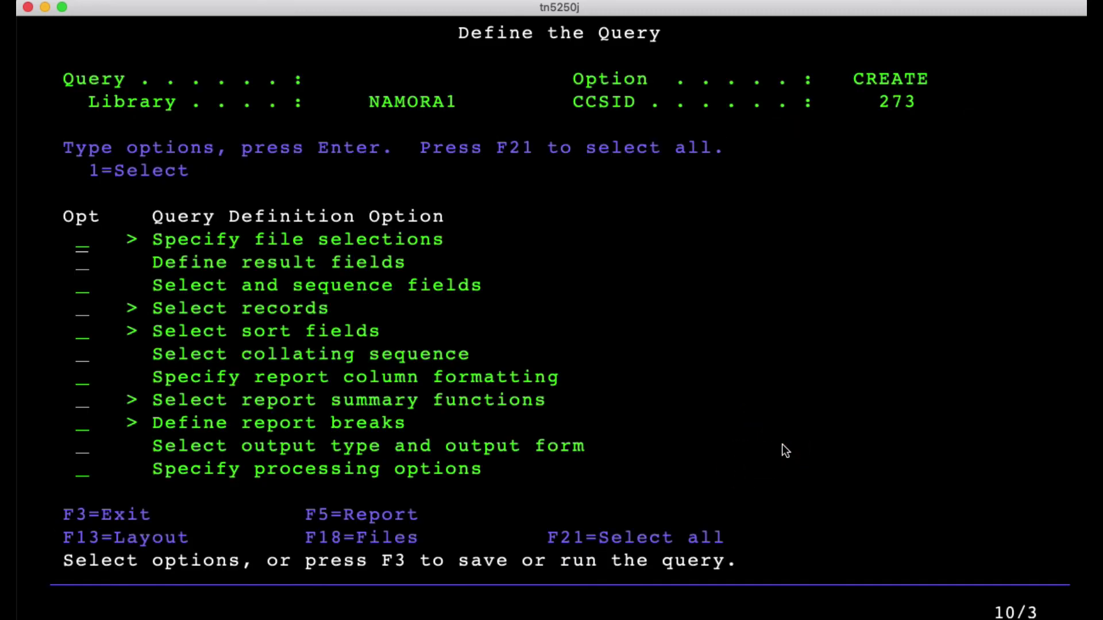
Add the Maximum summary function to the CURBAL field as its third function
{"action": "key", "text": "Down"}
{"action": "key", "text": "Down"}
{"action": "key", "text": "Down"}
{"action": "key", "text": "Down"}
{"action": "key", "text": "Down"}
{"action": "key", "text": "Down"}
{"action": "key", "text": "Down"}
{"action": "type", "text": "1"}
{"action": "key", "text": "Return"}
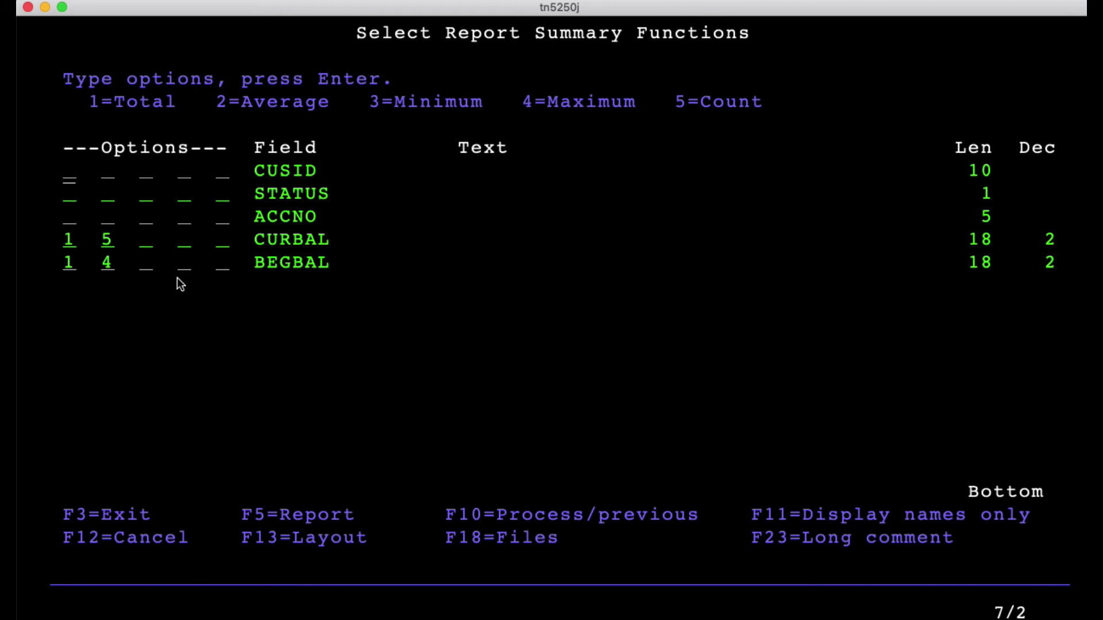
{"action": "left_click", "coordinate": [148, 248]}
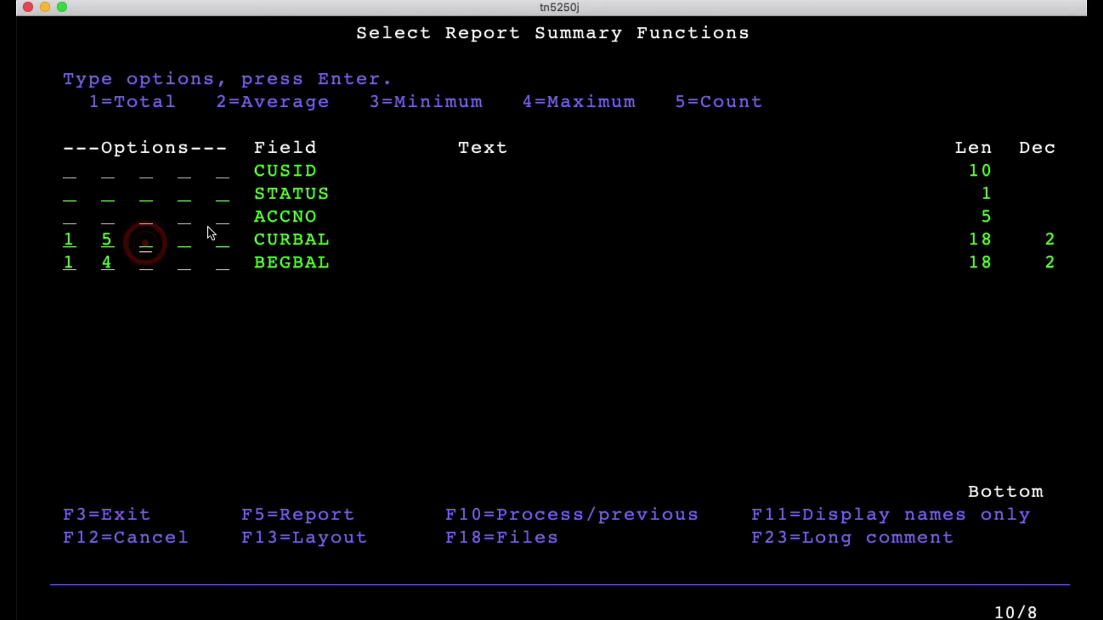
{"action": "type", "text": "4"}
{"action": "key", "text": "Return"}
Preview the report and examine the CURBAL maximum lines and the first customer's detail records
{"action": "key", "text": "F5"}
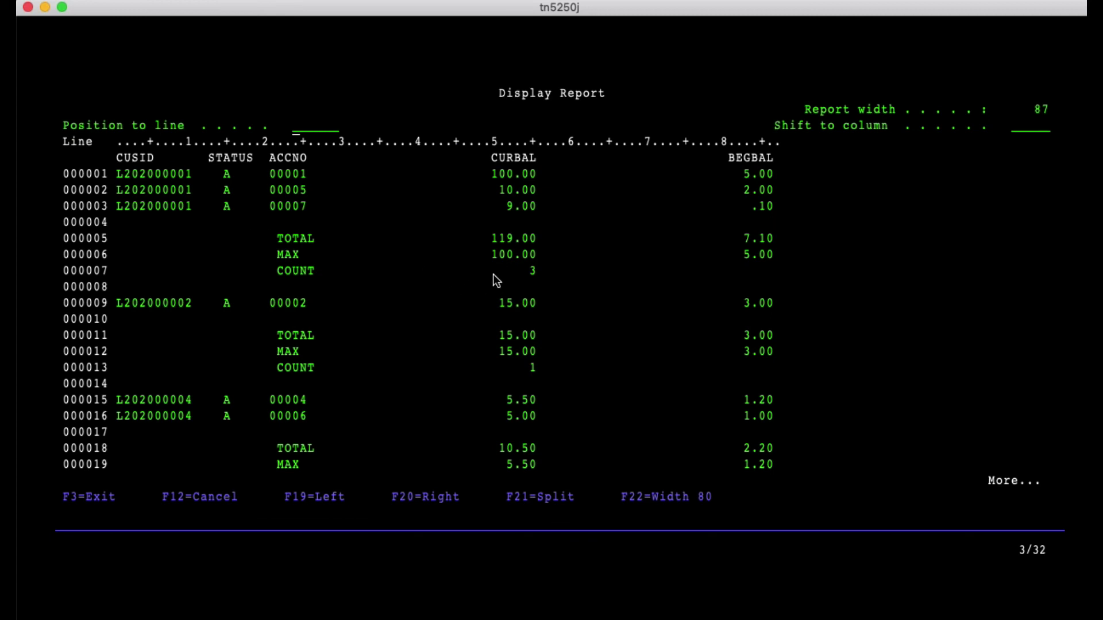
{"action": "left_click_drag", "start_coordinate": [485, 260], "coordinate": [539, 254]}
{"action": "left_click_drag", "start_coordinate": [500, 458], "coordinate": [543, 473]}
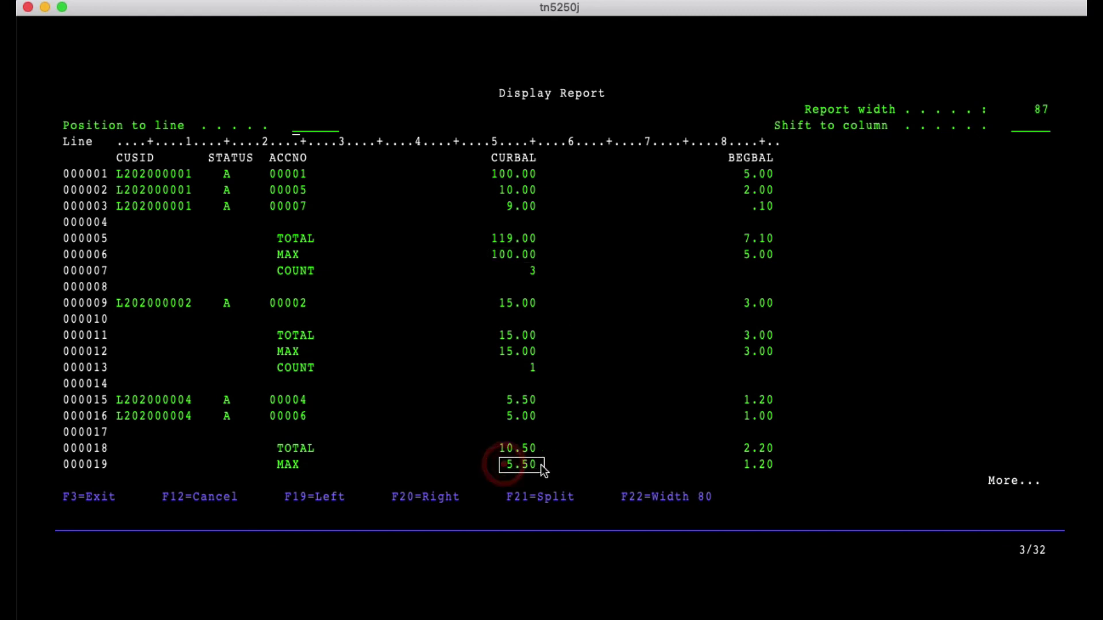
{"action": "left_click", "coordinate": [579, 449]}
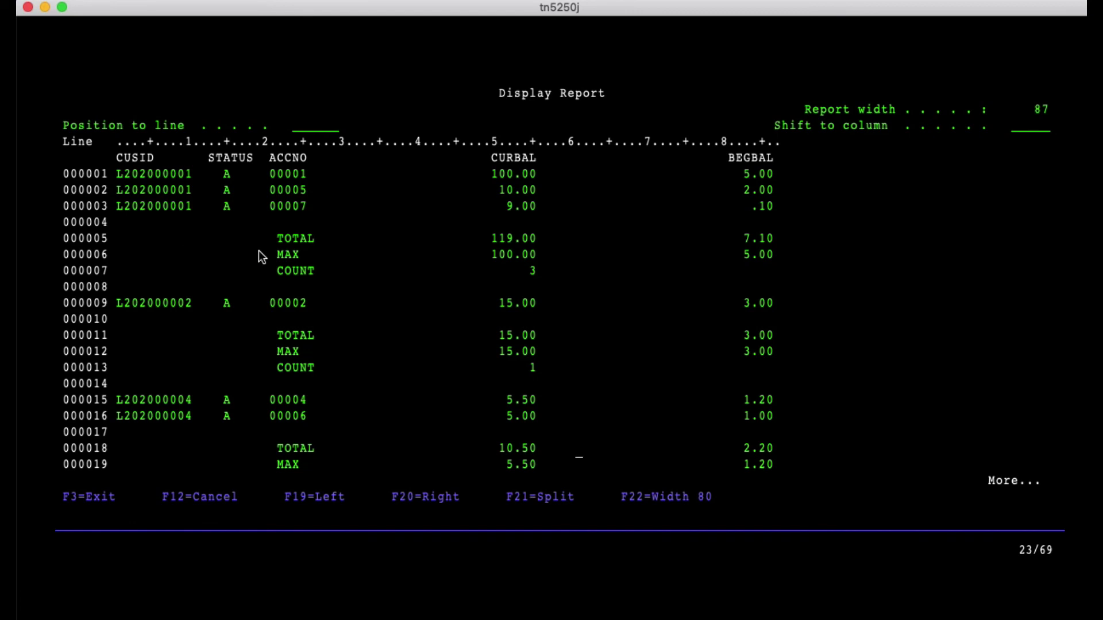
{"action": "left_click_drag", "start_coordinate": [117, 167], "coordinate": [475, 198]}
{"action": "left_click_drag", "start_coordinate": [549, 200], "coordinate": [419, 214]}
{"action": "left_click", "coordinate": [357, 192]}
{"action": "left_click", "coordinate": [89, 221]}
{"action": "key", "text": "F3"}
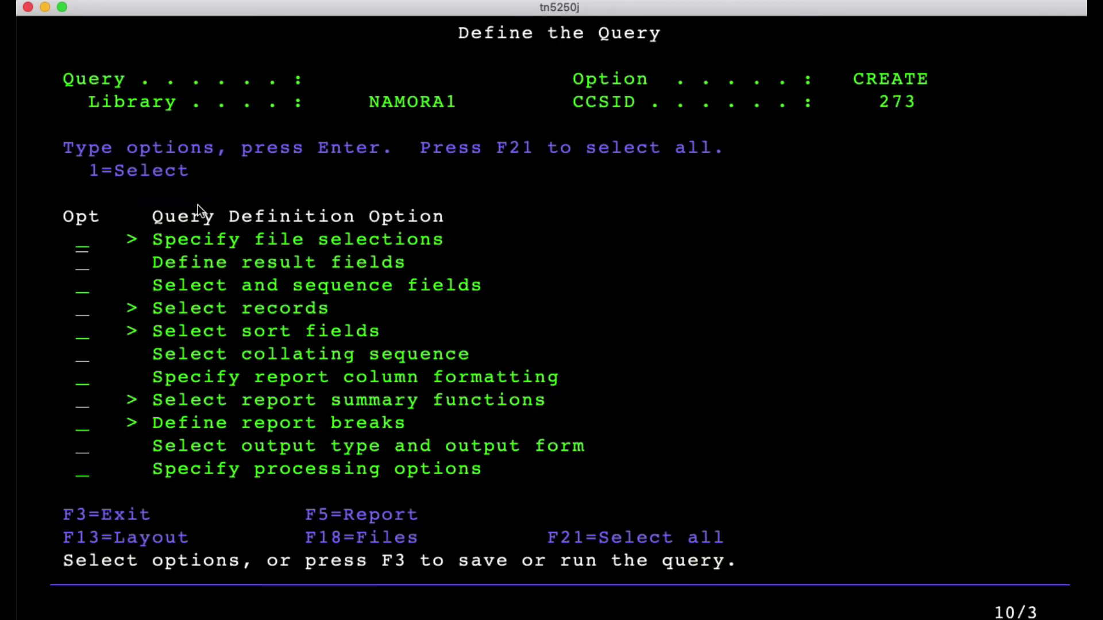
Set the query's form of output to Summary only, keeping Display as the output type
{"action": "key", "text": "Down"}
{"action": "key", "text": "Down"}
{"action": "key", "text": "Down"}
{"action": "key", "text": "Down"}
{"action": "key", "text": "Down"}
{"action": "key", "text": "Down"}
{"action": "key", "text": "Down"}
{"action": "type", "text": "1"}
{"action": "key", "text": "Return"}
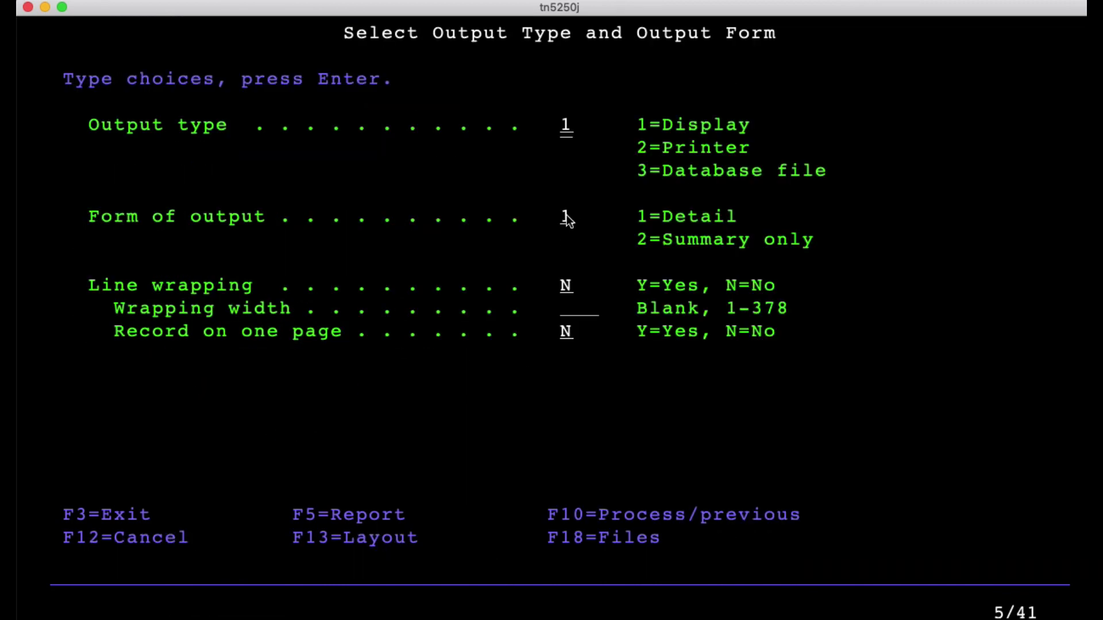
{"action": "left_click", "coordinate": [565, 218]}
{"action": "type", "text": "2"}
{"action": "key", "text": "Return"}
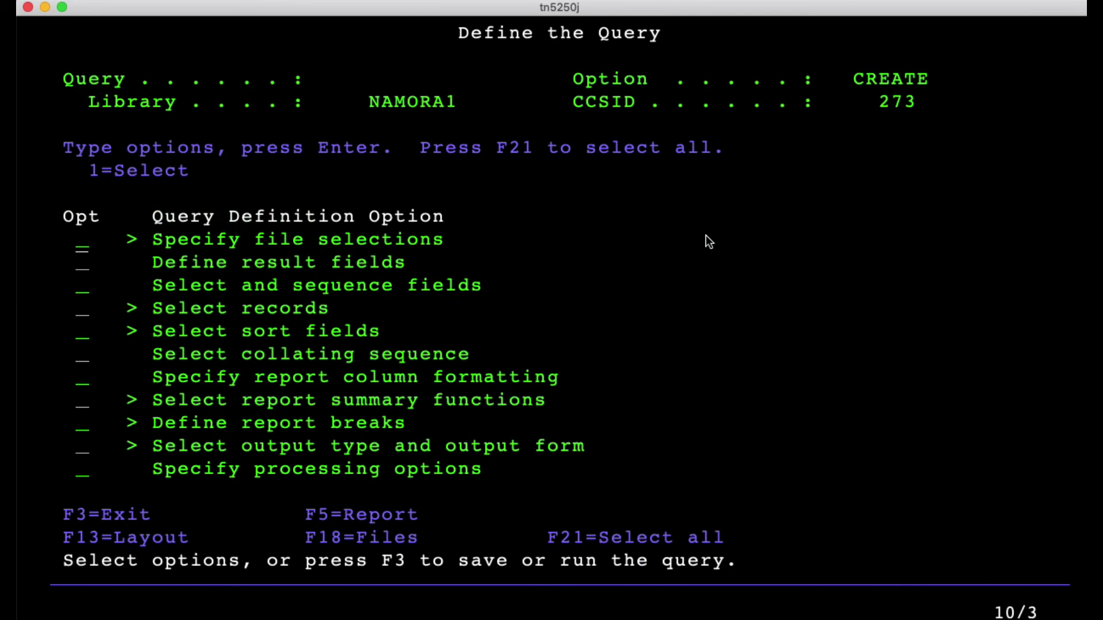
Preview the summary-only report, examine the first customer's CURBAL total, maximum and count, and close it
{"action": "key", "text": "F5"}
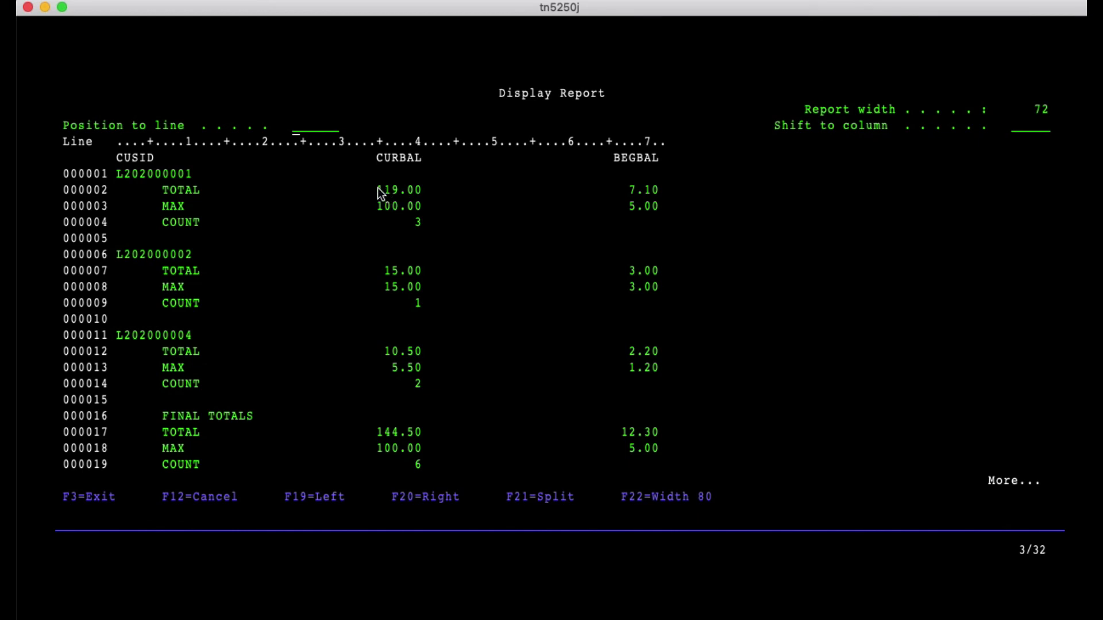
{"action": "left_click_drag", "start_coordinate": [378, 192], "coordinate": [433, 207]}
{"action": "left_click", "coordinate": [455, 212]}
{"action": "left_click_drag", "start_coordinate": [118, 174], "coordinate": [338, 182]}
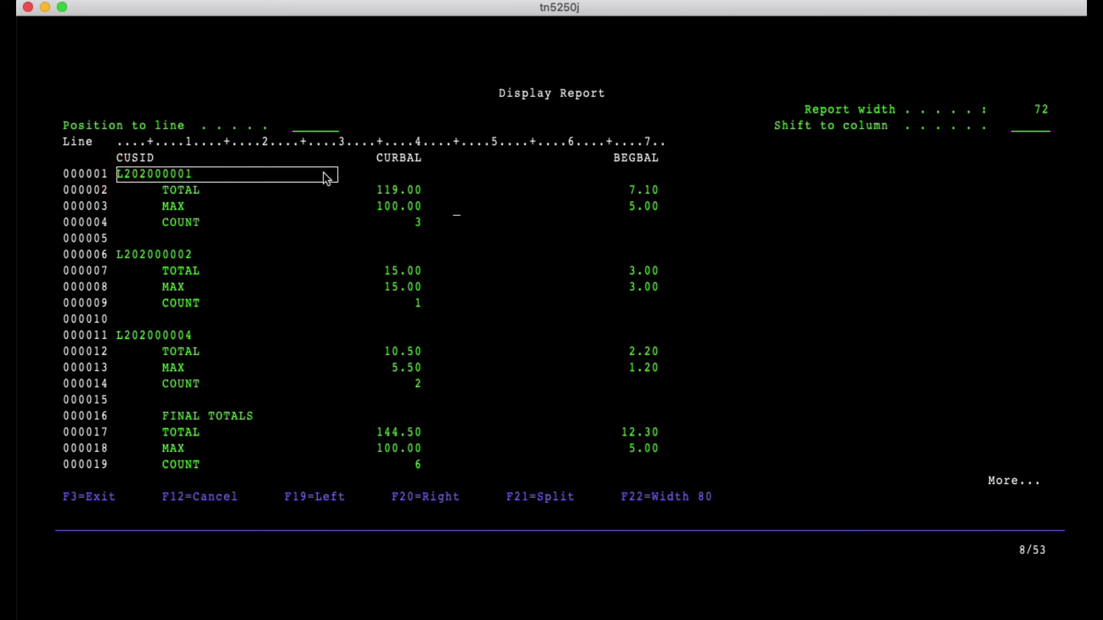
{"action": "left_click", "coordinate": [204, 178]}
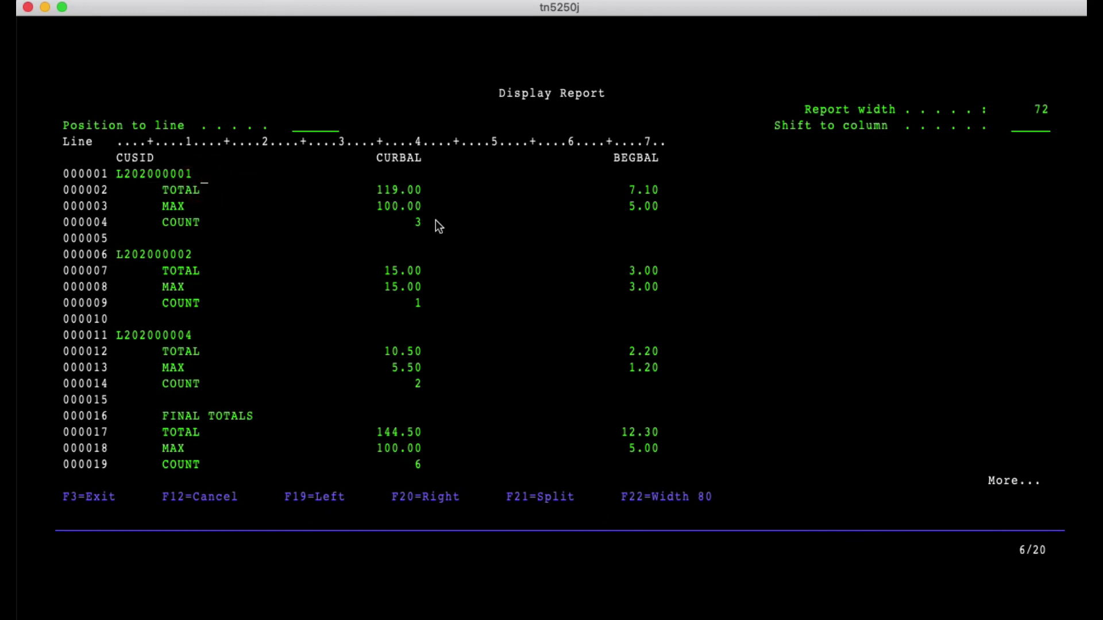
{"action": "left_click", "coordinate": [397, 209]}
{"action": "left_click_drag", "start_coordinate": [374, 189], "coordinate": [431, 224]}
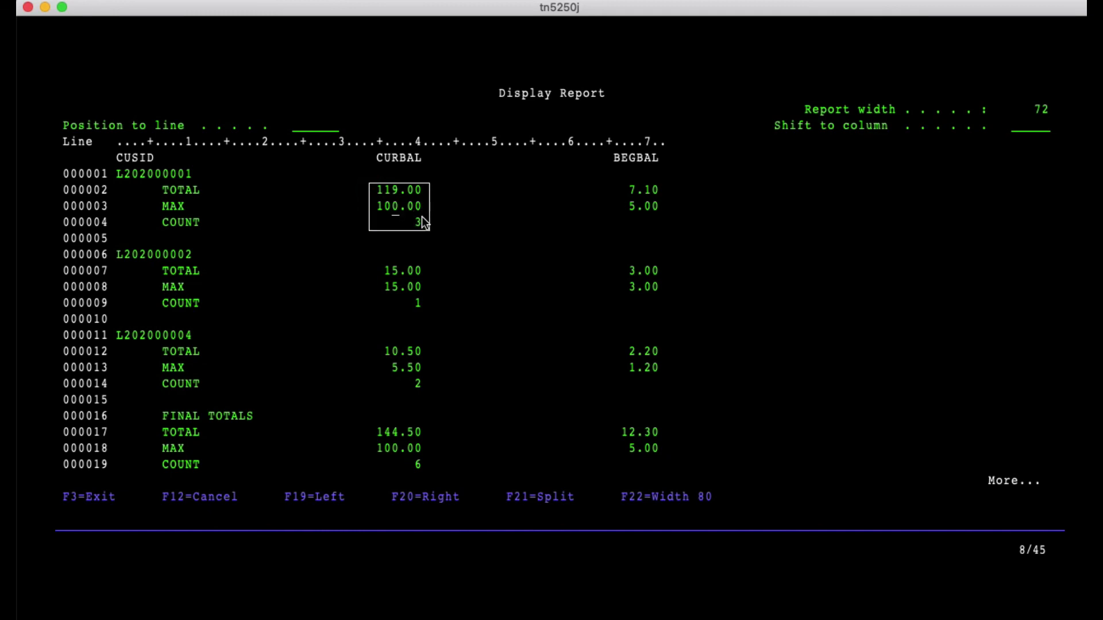
{"action": "left_click", "coordinate": [613, 227]}
{"action": "key", "text": "F3"}
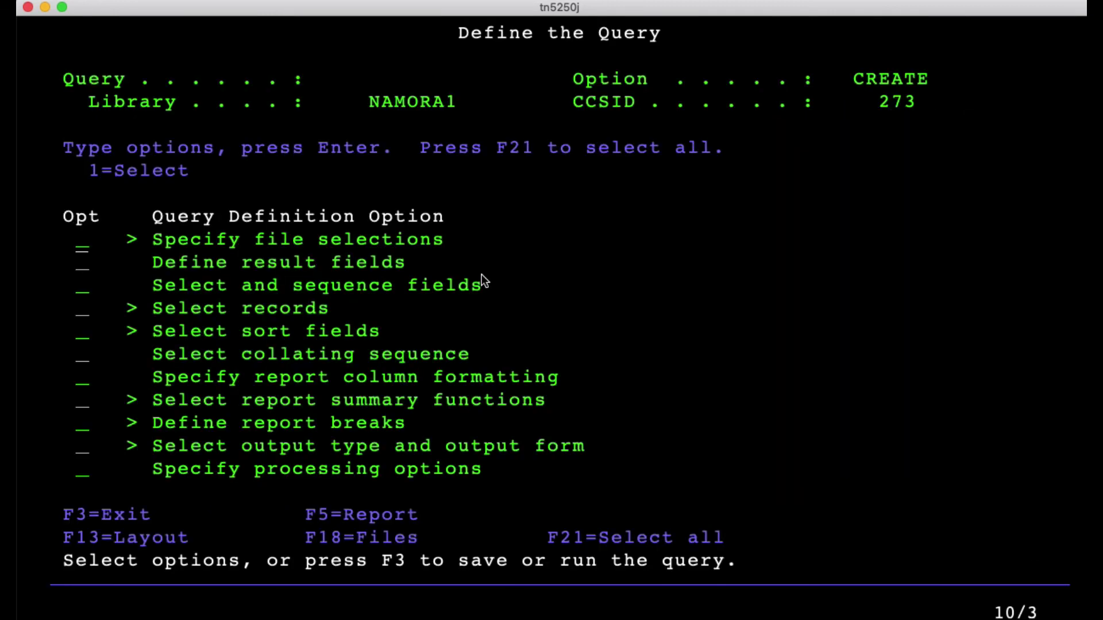